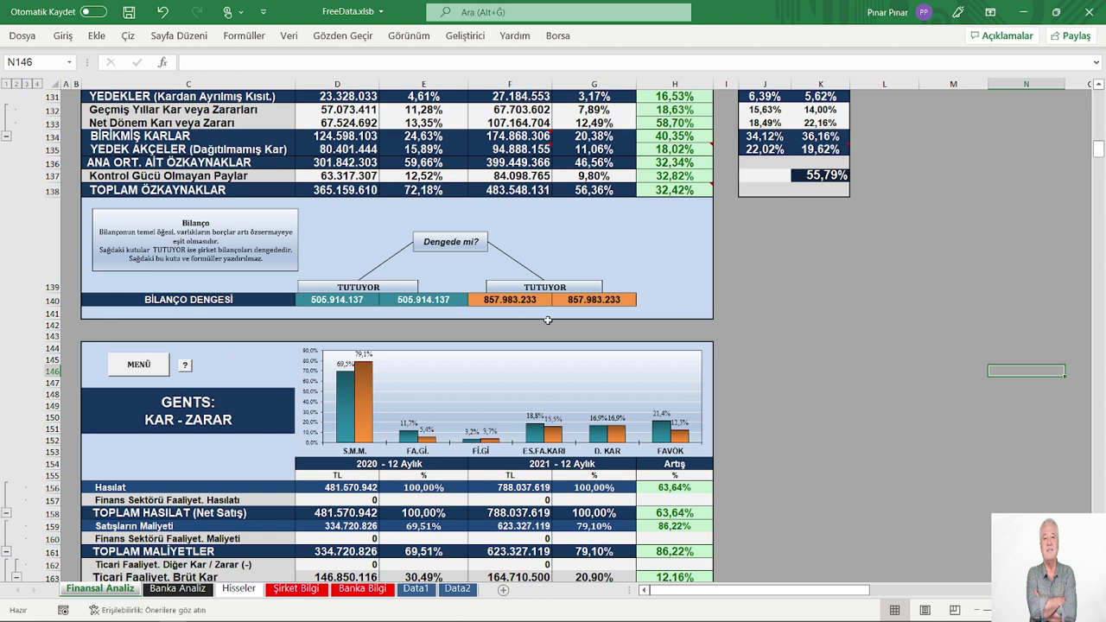
# - Return to the menu area and examine the VARLIKLAR assets table for 2020 and 2021, from cash down to TOPLAM AKTİFLER
pyautogui.click(138, 365)
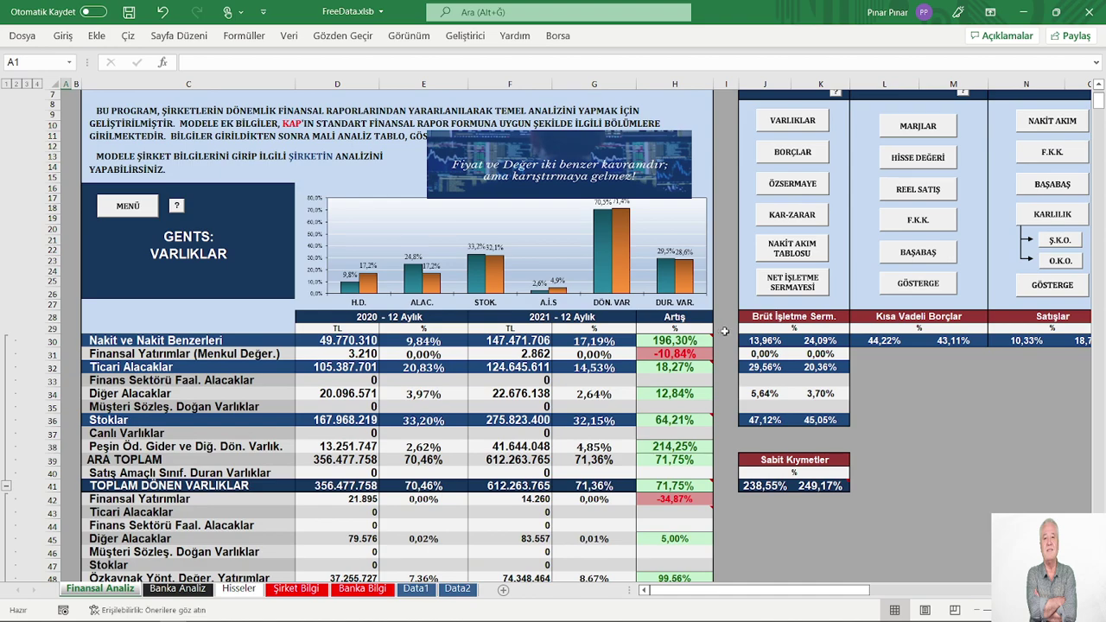
pyautogui.scroll(-3, 695, 329)
pyautogui.scroll(-3, 693, 329)
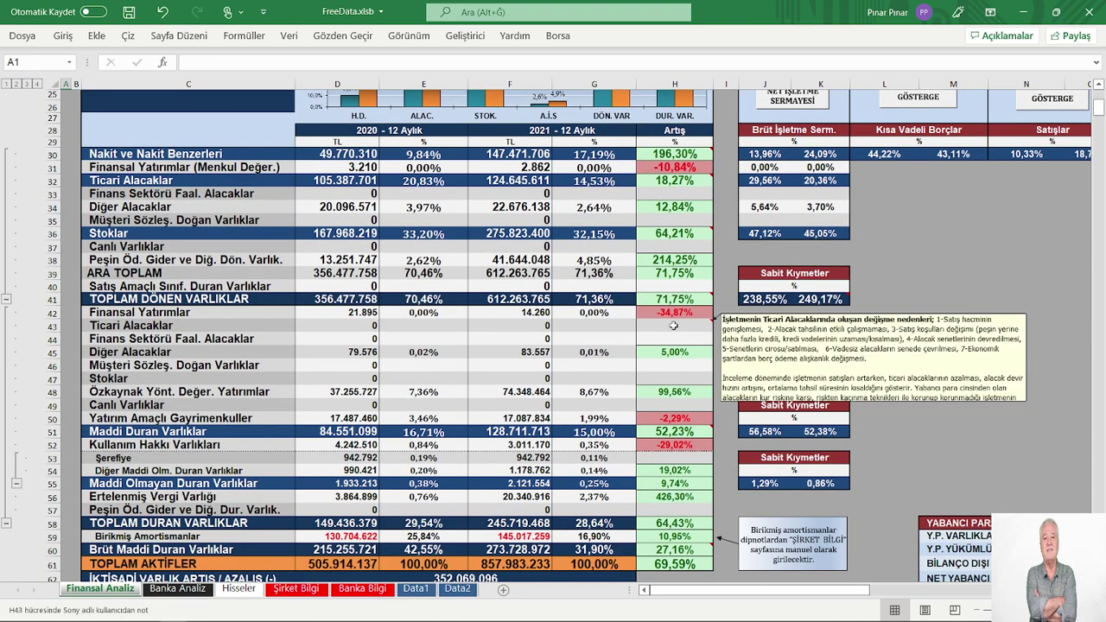
pyautogui.scroll(-2, 673, 325)
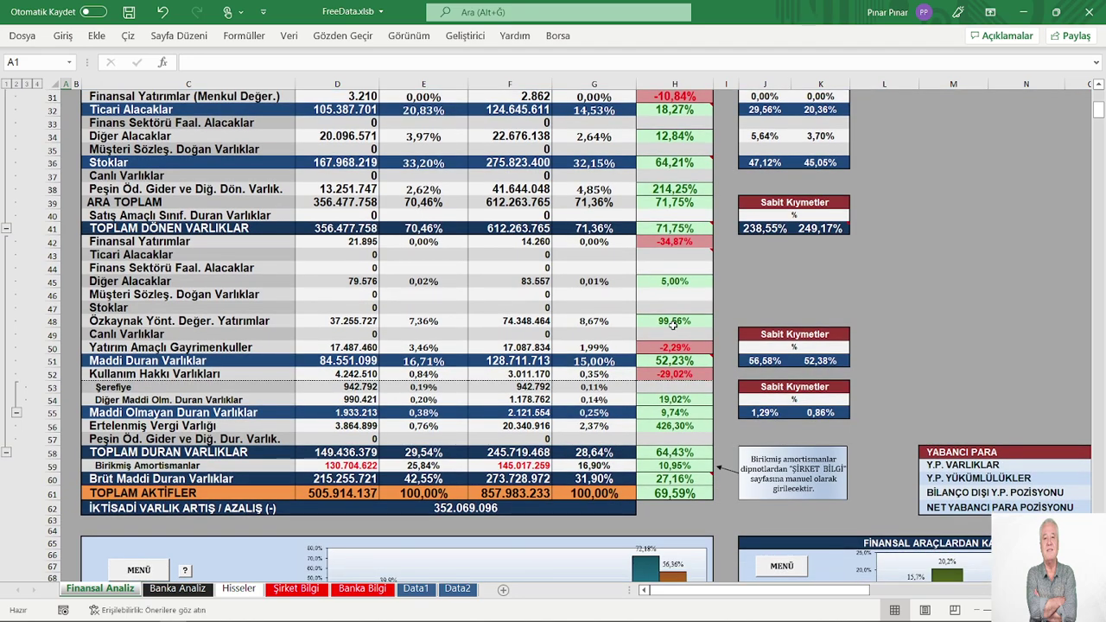
pyautogui.scroll(4, 643, 325)
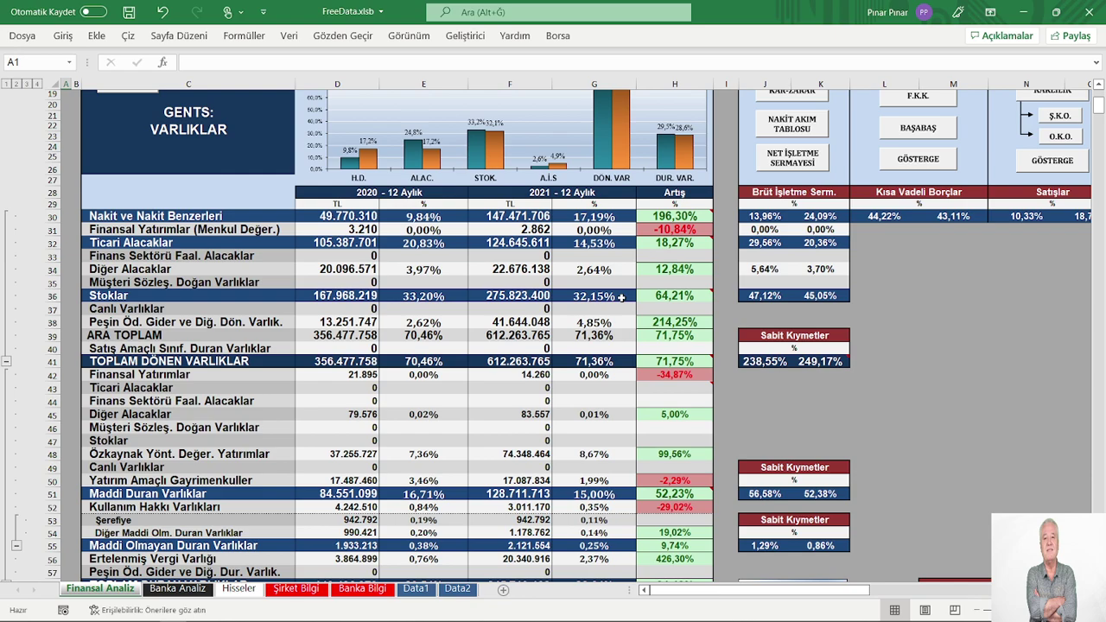
pyautogui.scroll(-1, 621, 296)
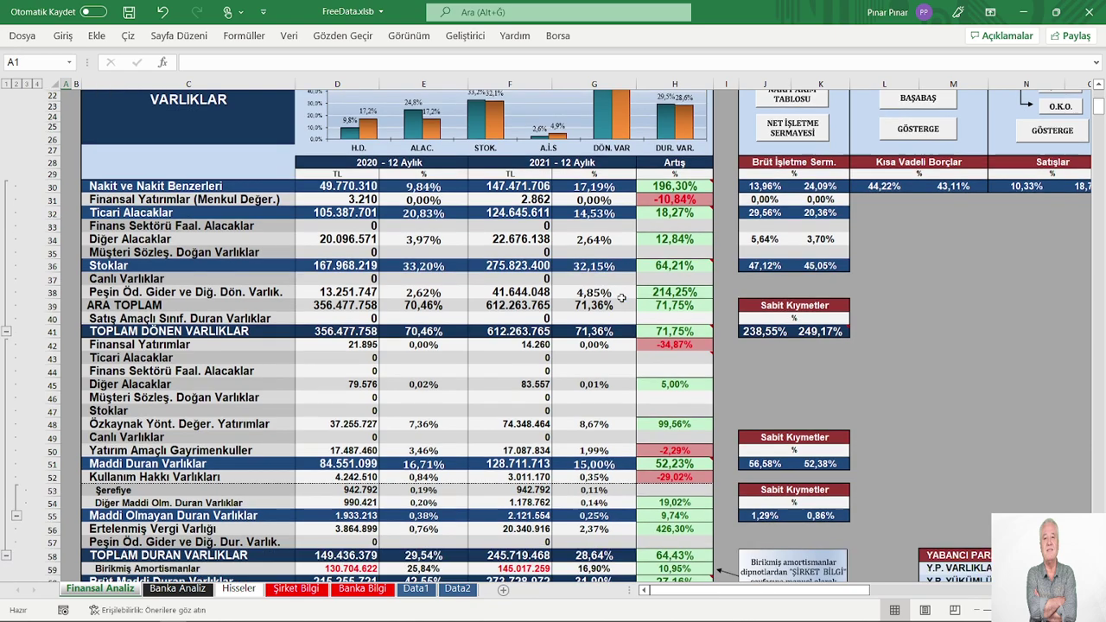
pyautogui.scroll(5, 620, 297)
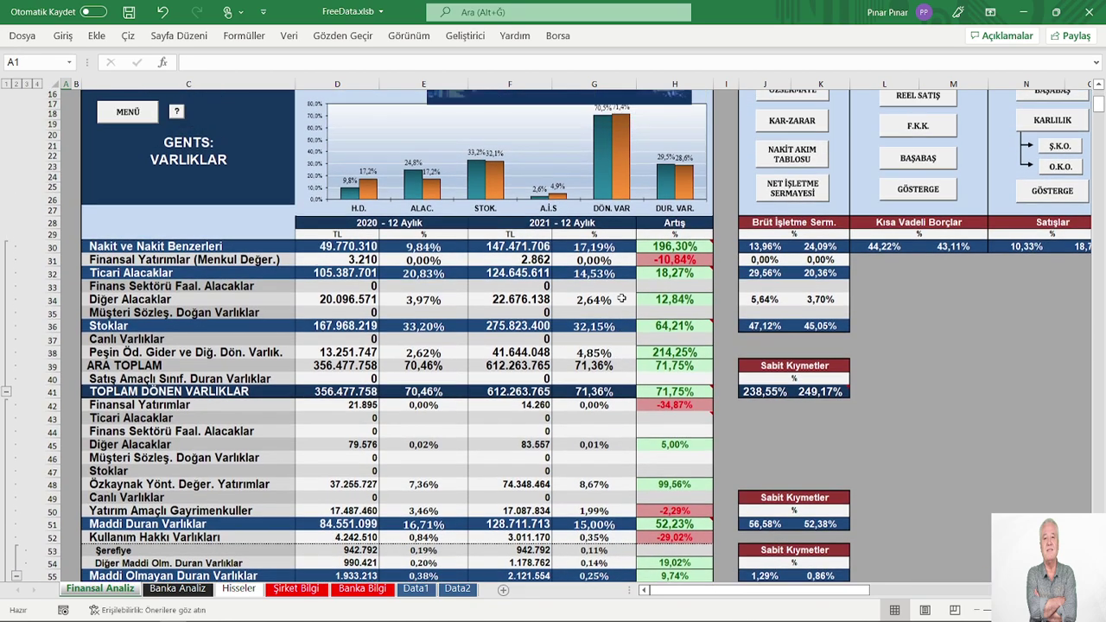
pyautogui.scroll(-3, 621, 296)
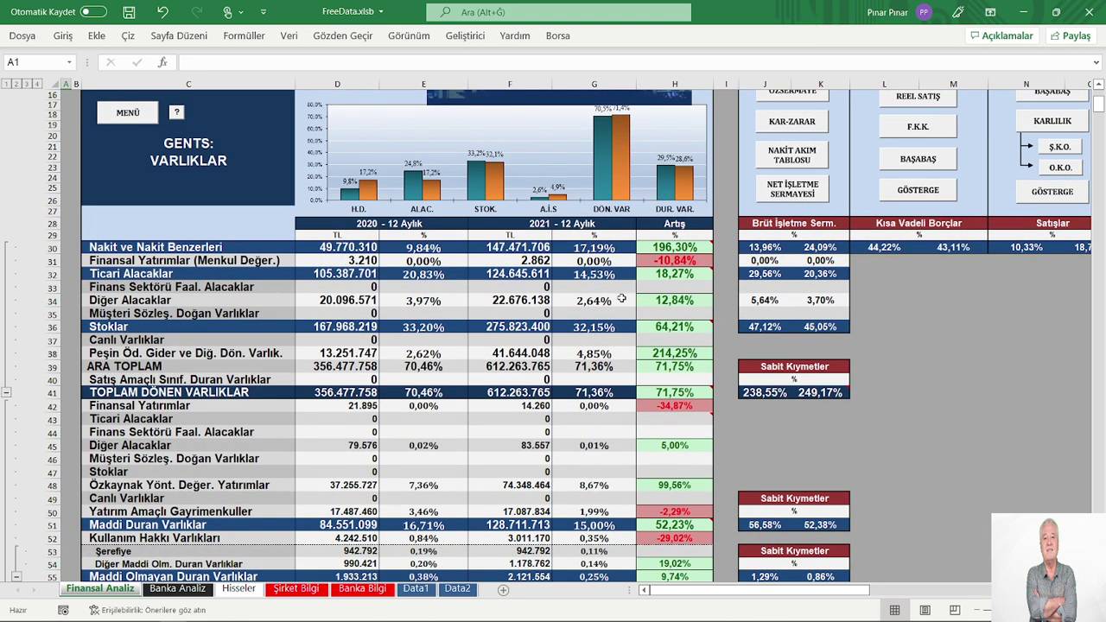
pyautogui.scroll(-2, 620, 298)
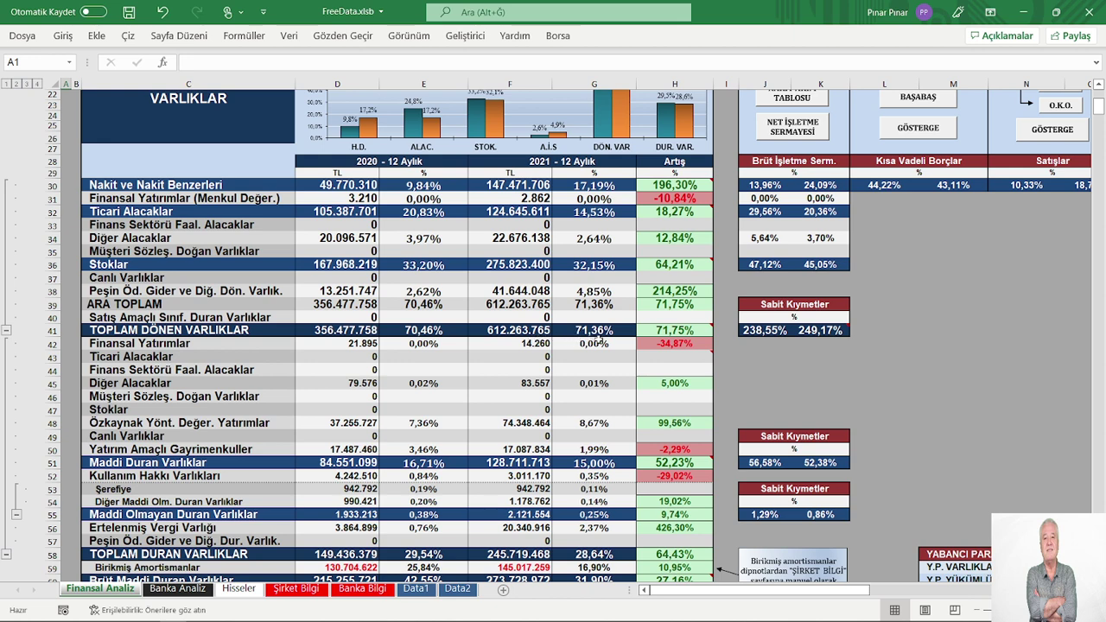
pyautogui.scroll(-5, 599, 339)
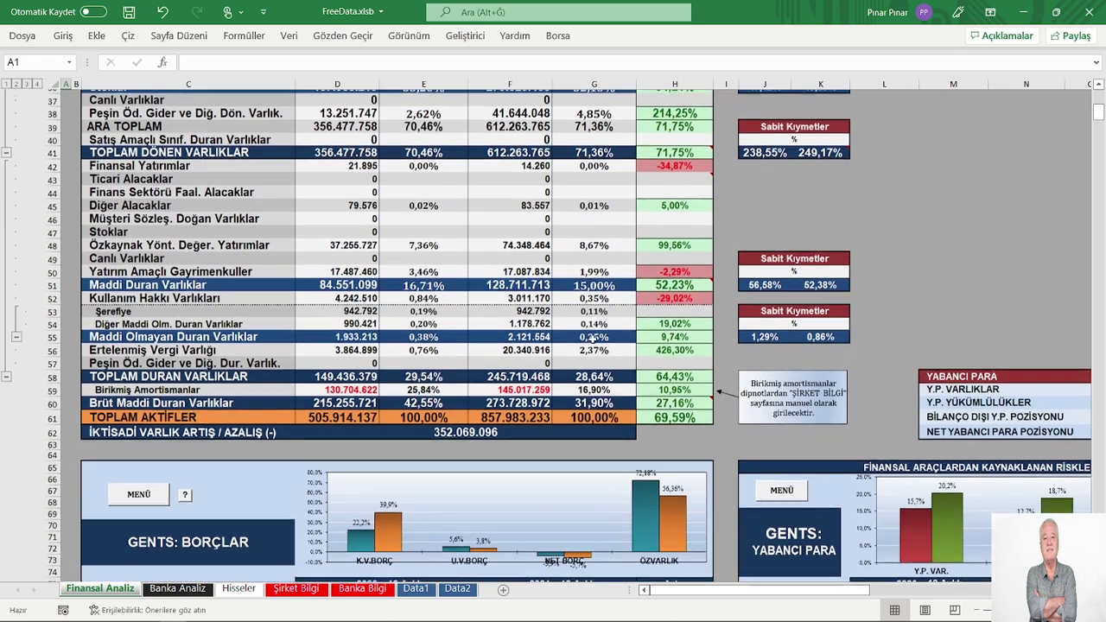
pyautogui.scroll(-1, 594, 337)
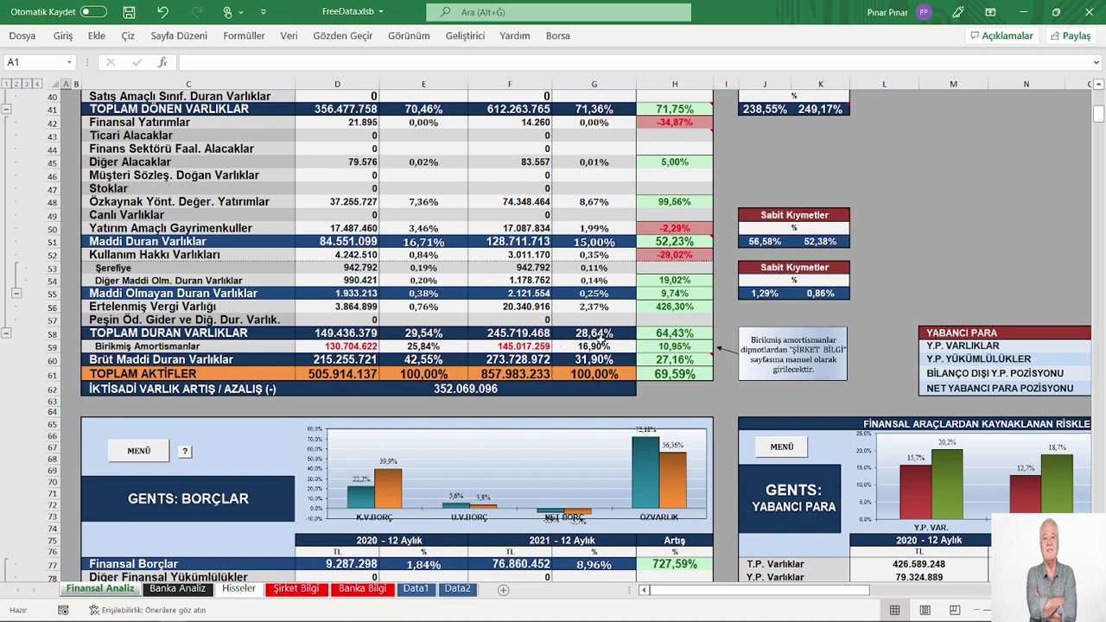
# - Review the current assets alongside the Brüt İşletme Serm., Kısa Vadeli Borçlar, Satışlar and Sabit Kıymetler ratio tables
pyautogui.scroll(7, 603, 343)
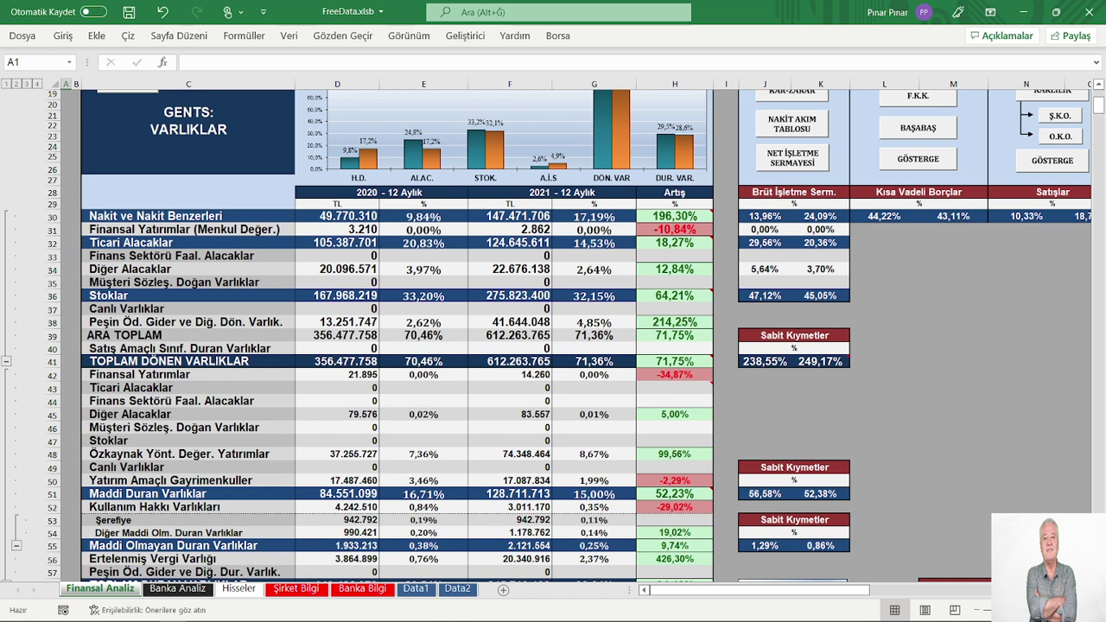
pyautogui.hscroll(3, 971, 451)
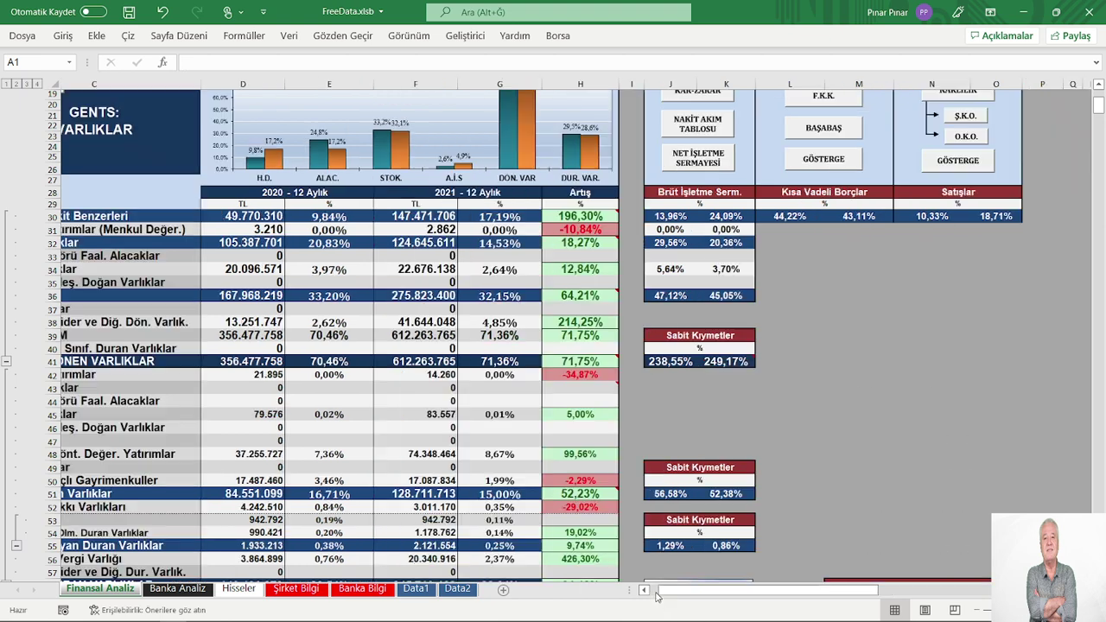
pyautogui.click(657, 593)
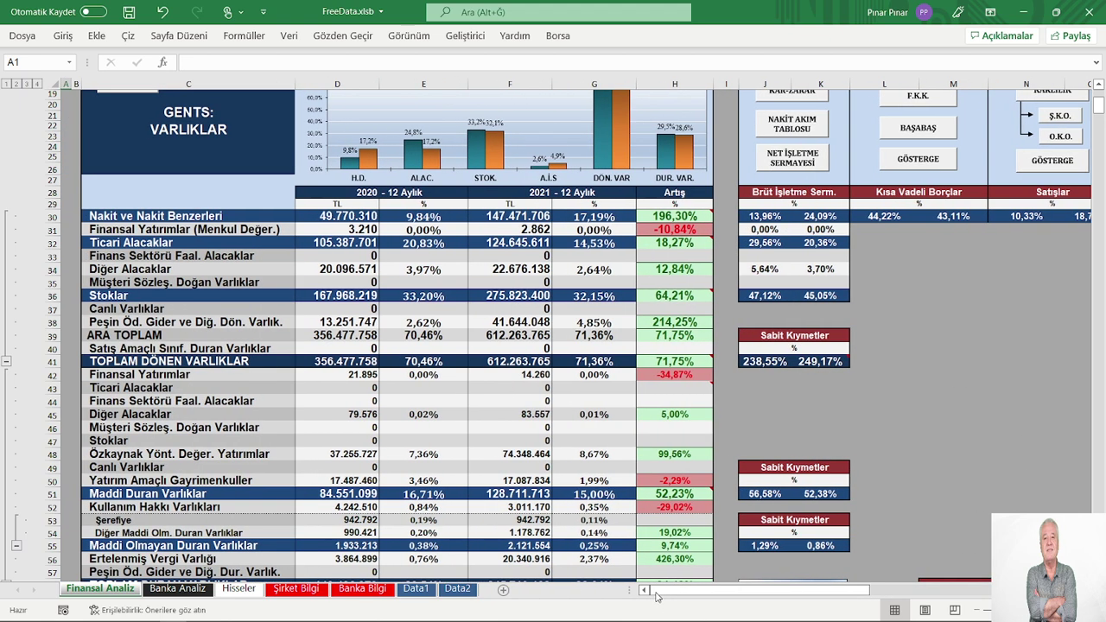
pyautogui.scroll(-1, 540, 398)
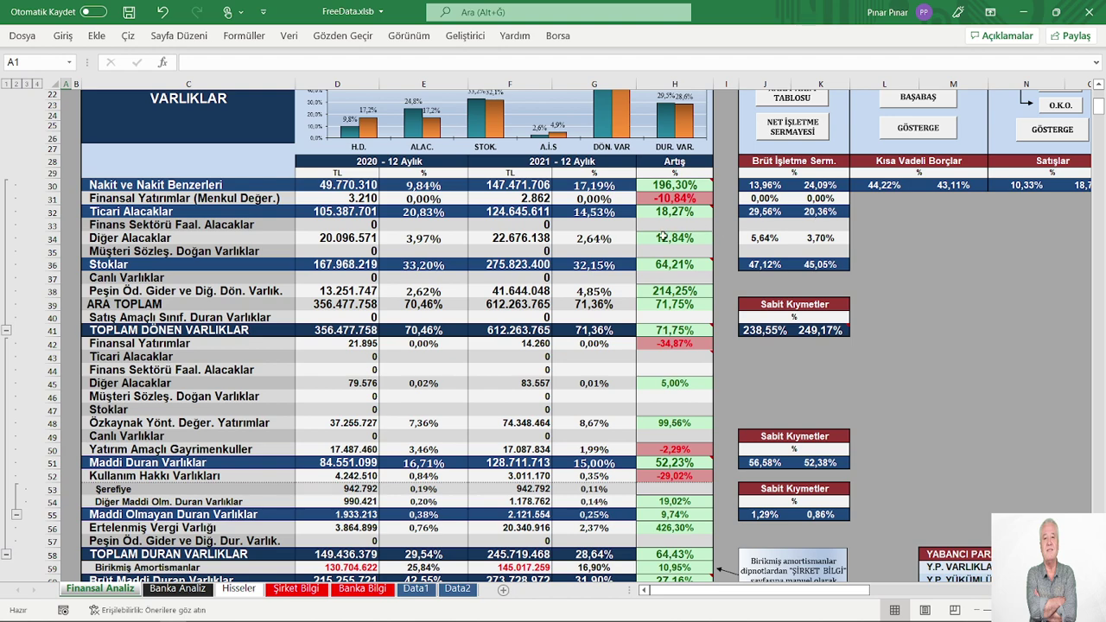
pyautogui.scroll(-1, 605, 246)
pyautogui.scroll(-2, 605, 245)
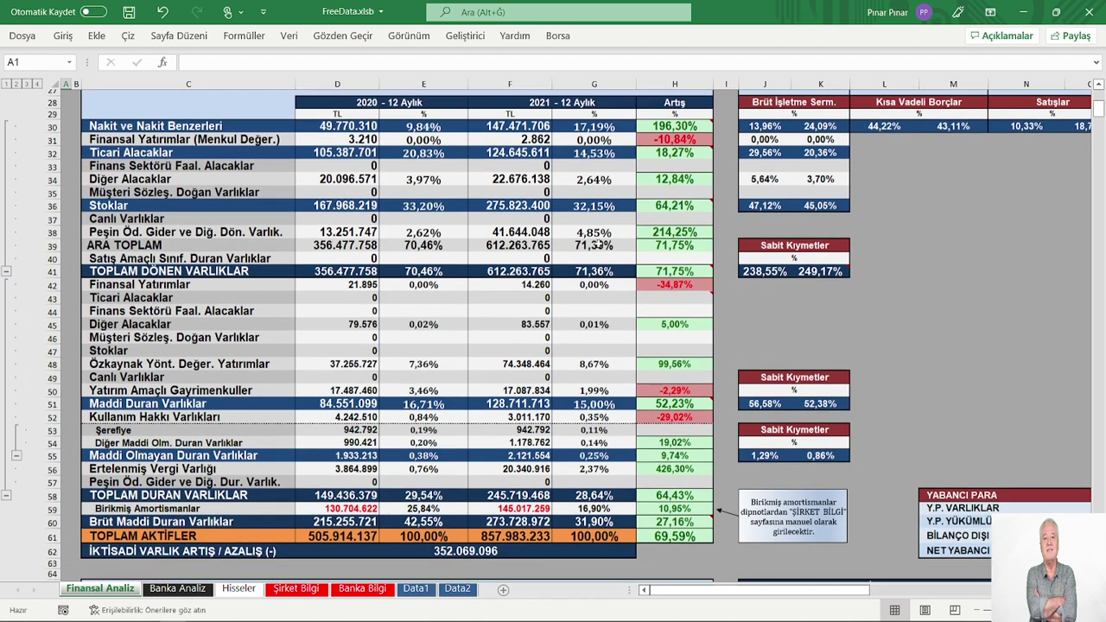
pyautogui.scroll(1, 563, 252)
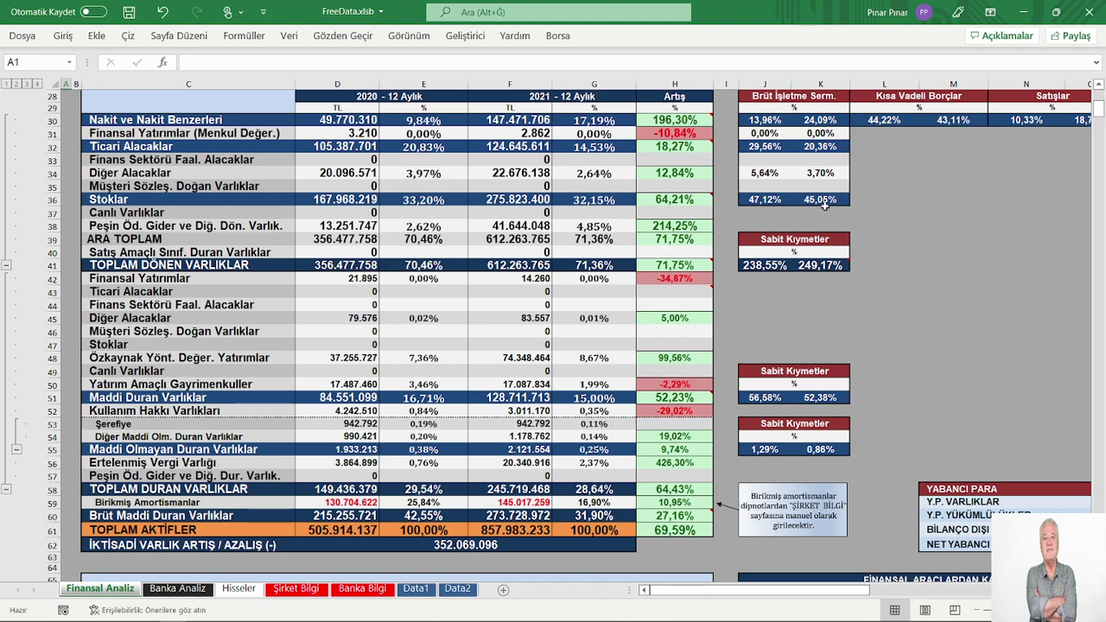
# - Examine the fixed asset rows through TOPLAM DURAN VARLIKLAR, accumulated depreciation and TOPLAM AKTİFLER
pyautogui.scroll(-2, 570, 254)
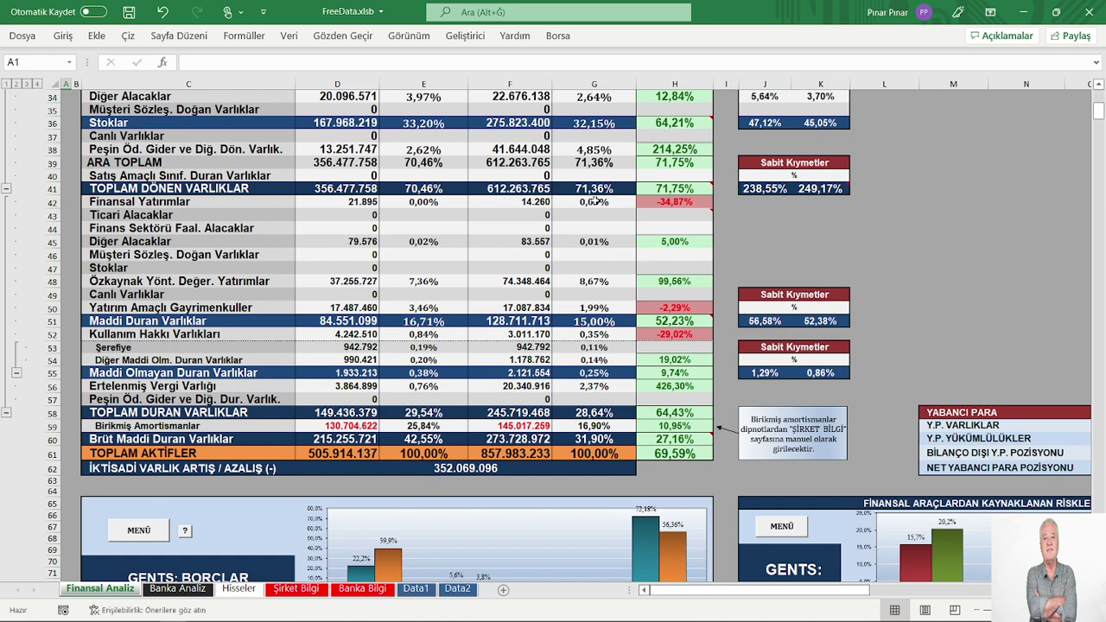
pyautogui.scroll(-3, 595, 201)
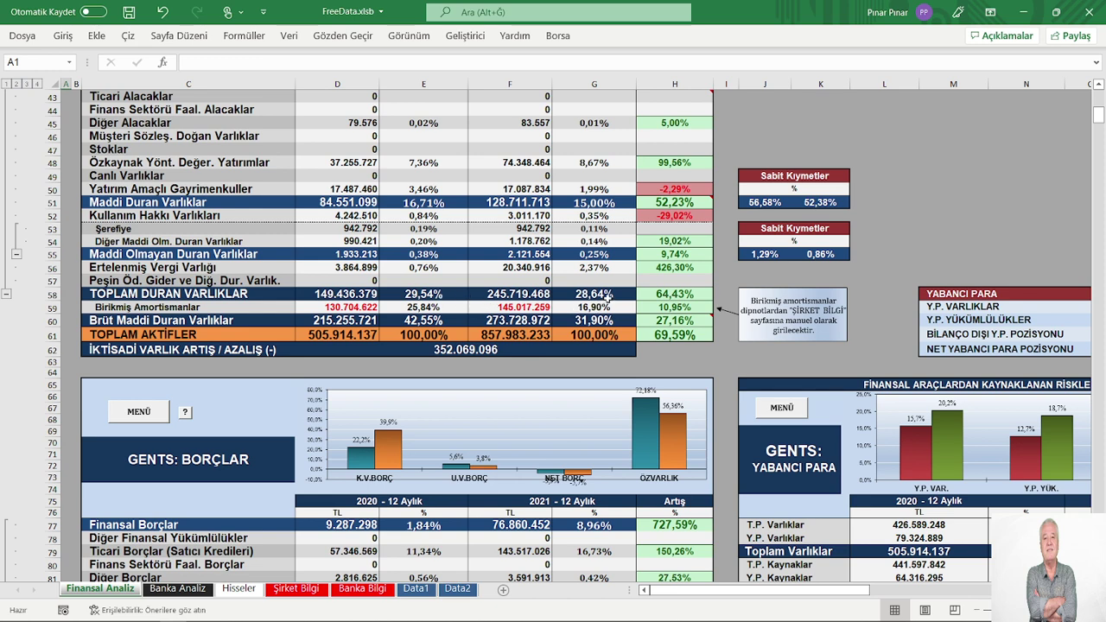
pyautogui.scroll(1, 607, 295)
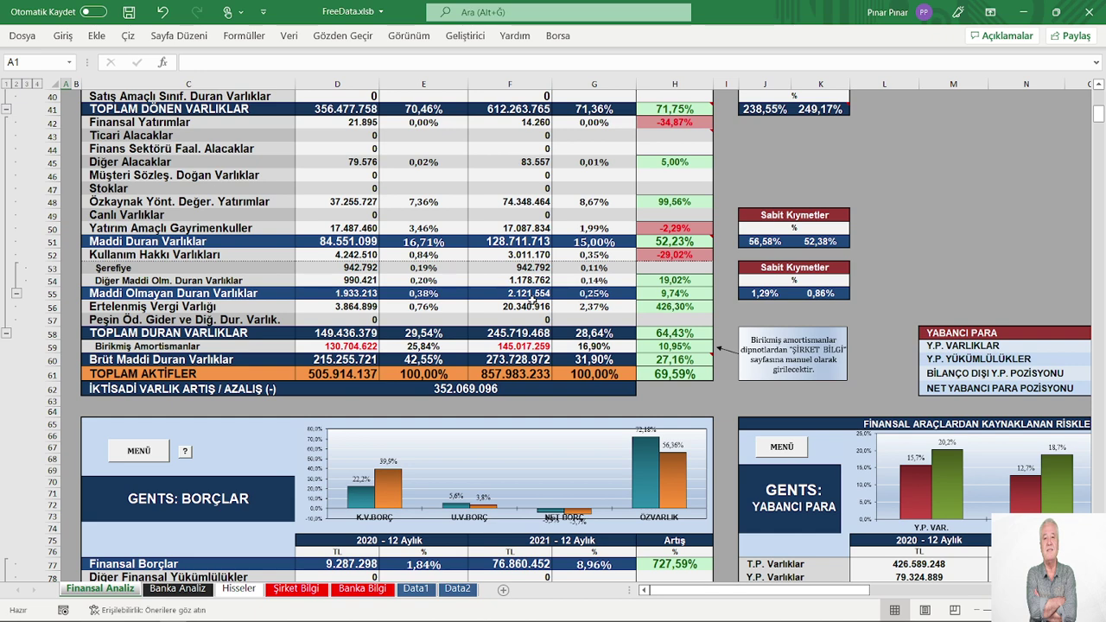
pyautogui.scroll(-1, 533, 295)
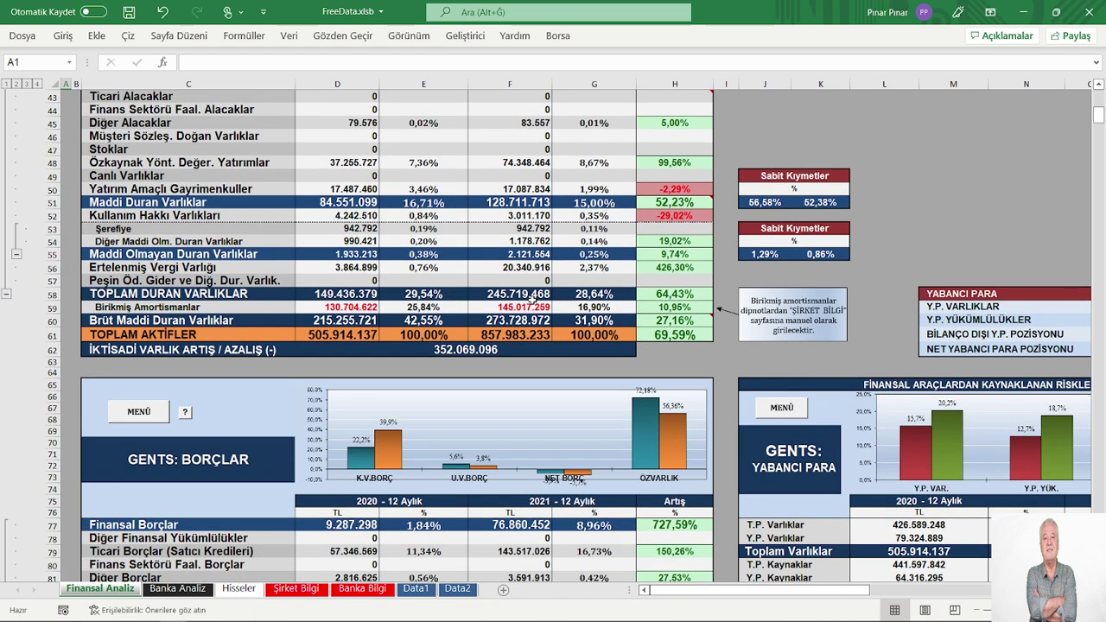
# - Examine the BORÇLAR chart and table, covering short-term, long-term, total and net debts down to TOPLAM PASİFLER
pyautogui.scroll(-2, 533, 295)
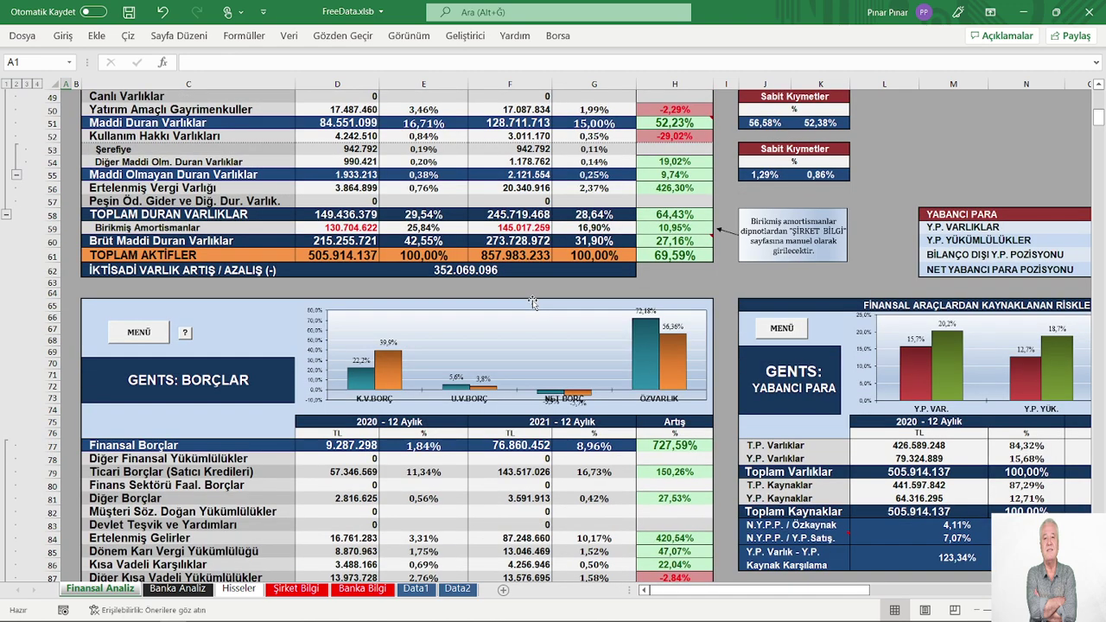
pyautogui.scroll(-1, 532, 300)
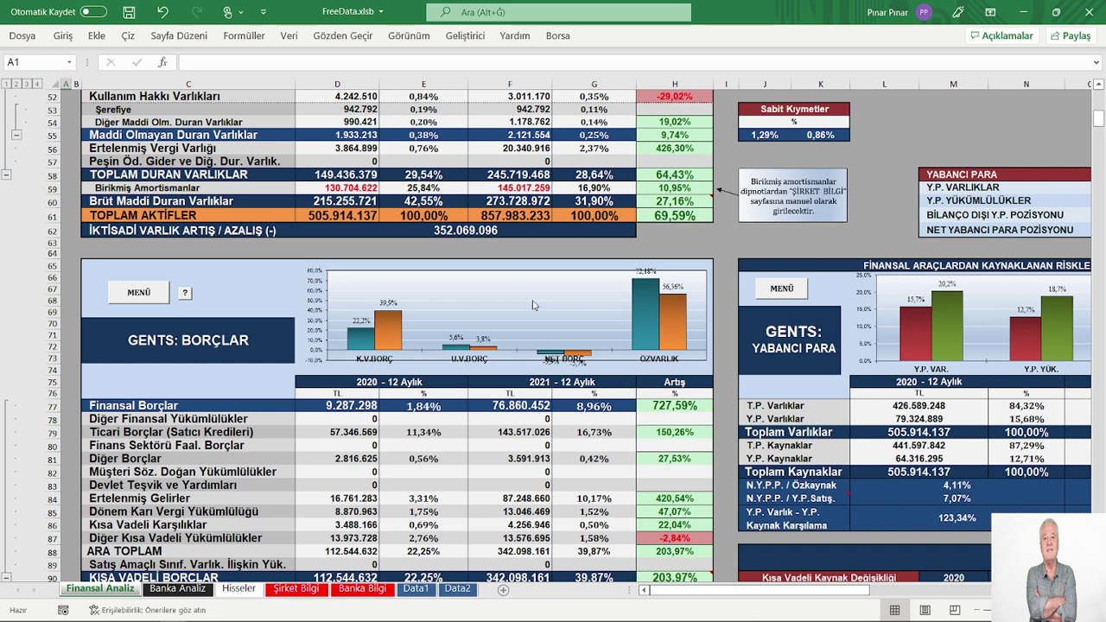
pyautogui.scroll(-3, 533, 305)
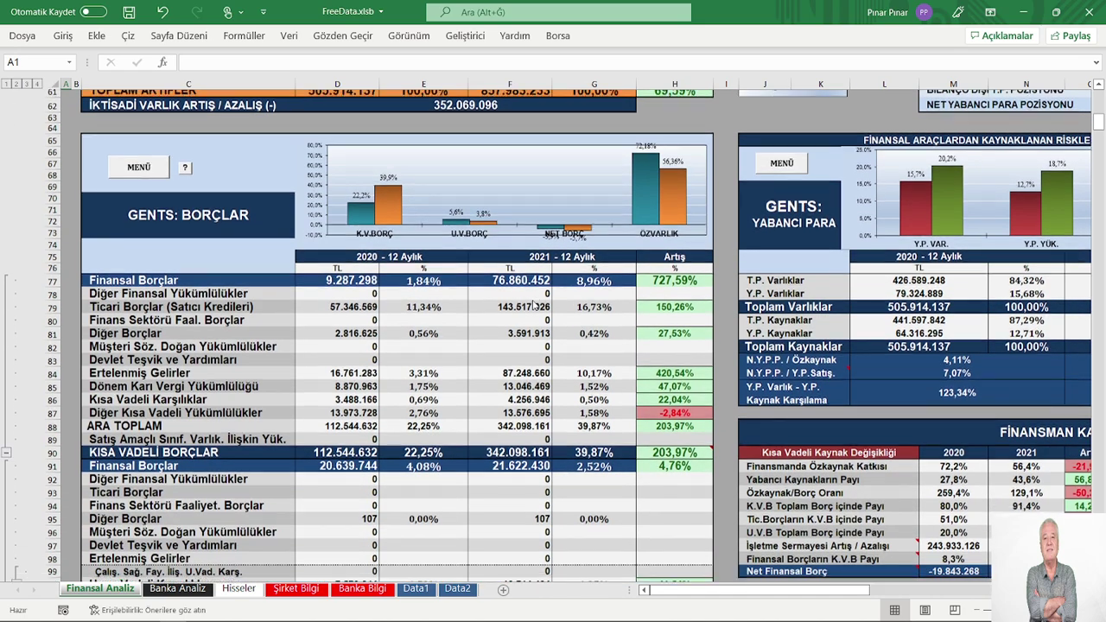
pyautogui.scroll(-2, 537, 305)
pyautogui.scroll(1, 536, 305)
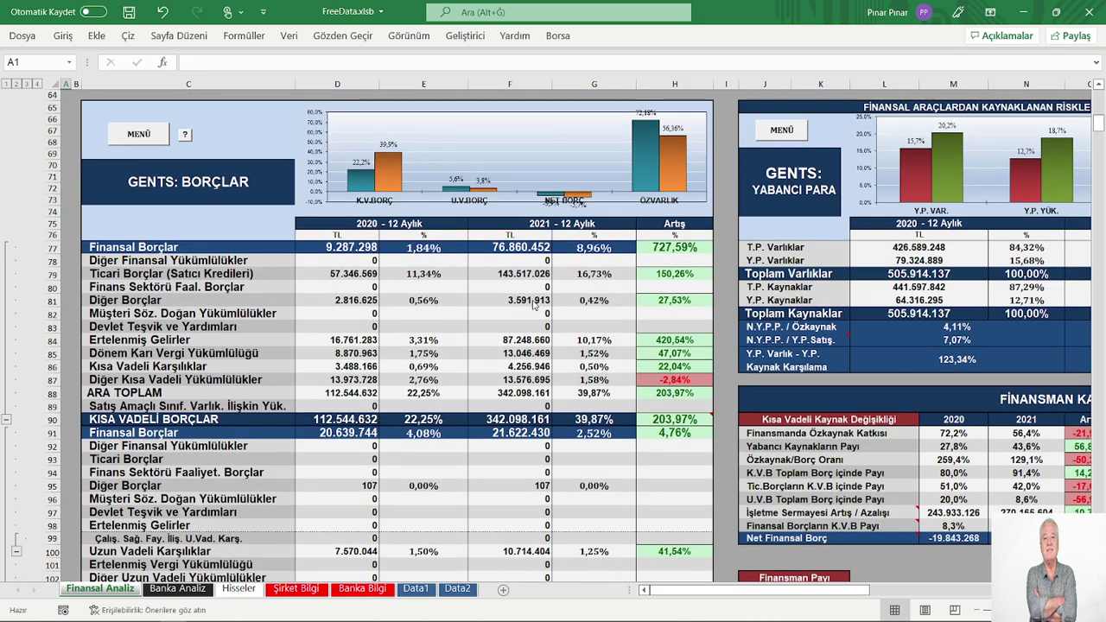
pyautogui.scroll(-1, 577, 302)
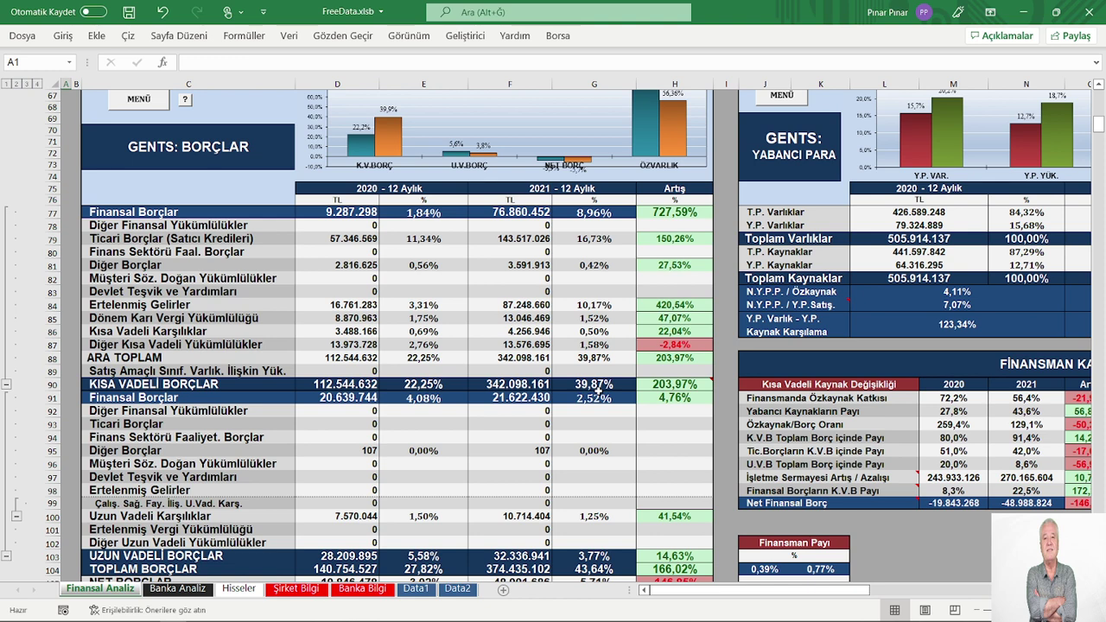
pyautogui.scroll(-4, 597, 391)
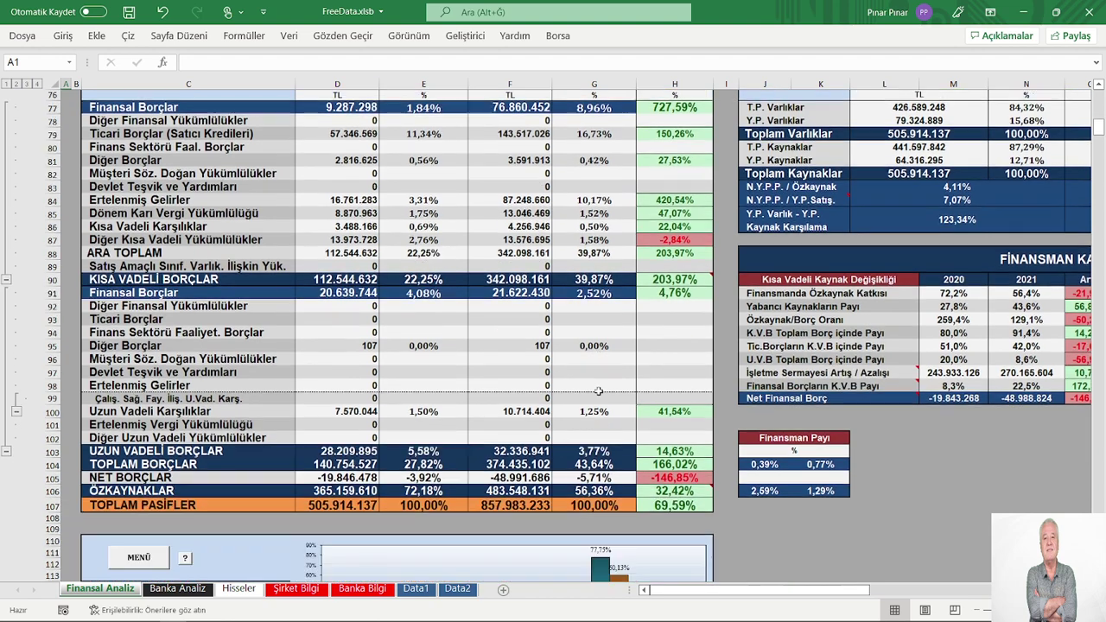
pyautogui.scroll(-1, 598, 391)
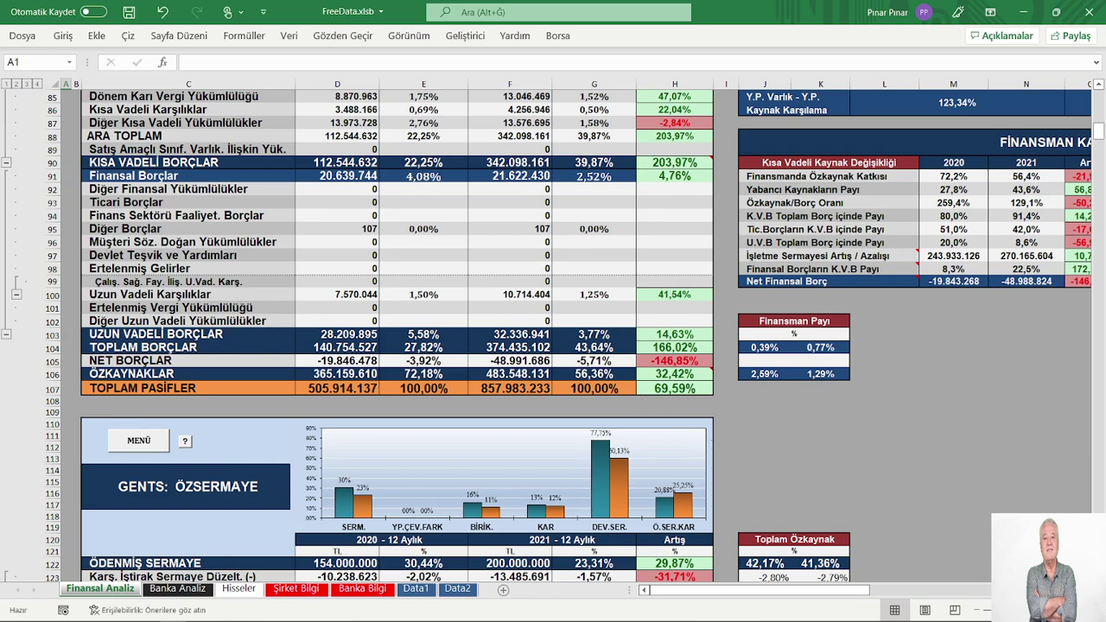
# - Examine the YABANCI PARA foreign currency tables and the FİNANSMAN KAYNAKLARINDA DEĞİŞİKLİK table beside the debts section
pyautogui.hscroll(8, 576, 337)
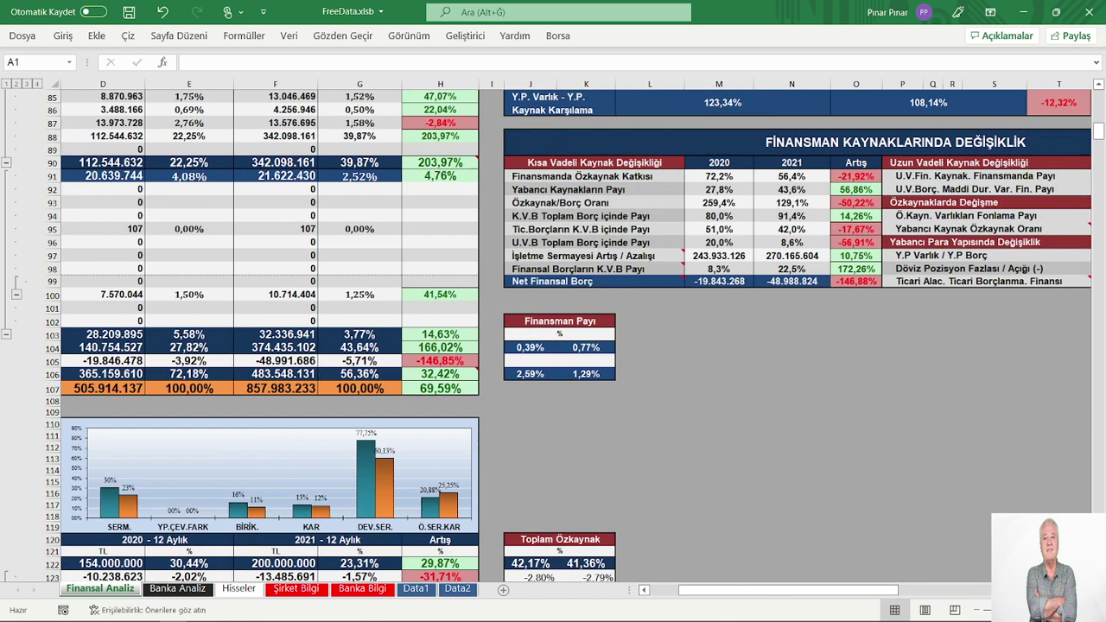
pyautogui.hscroll(2, 951, 523)
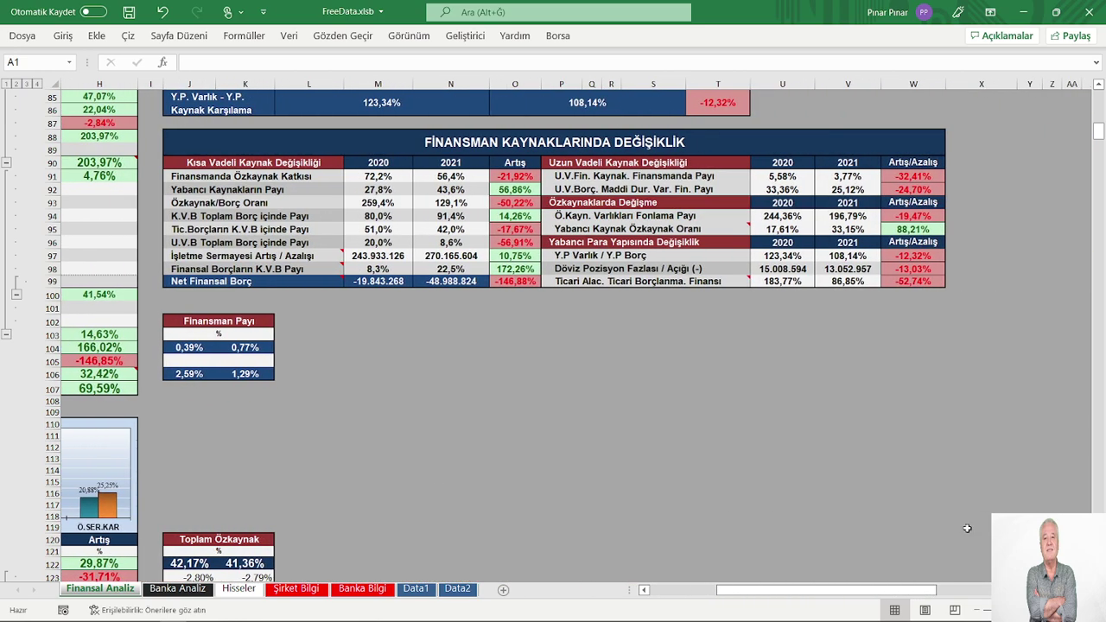
pyautogui.scroll(7, 950, 522)
pyautogui.scroll(4, 951, 523)
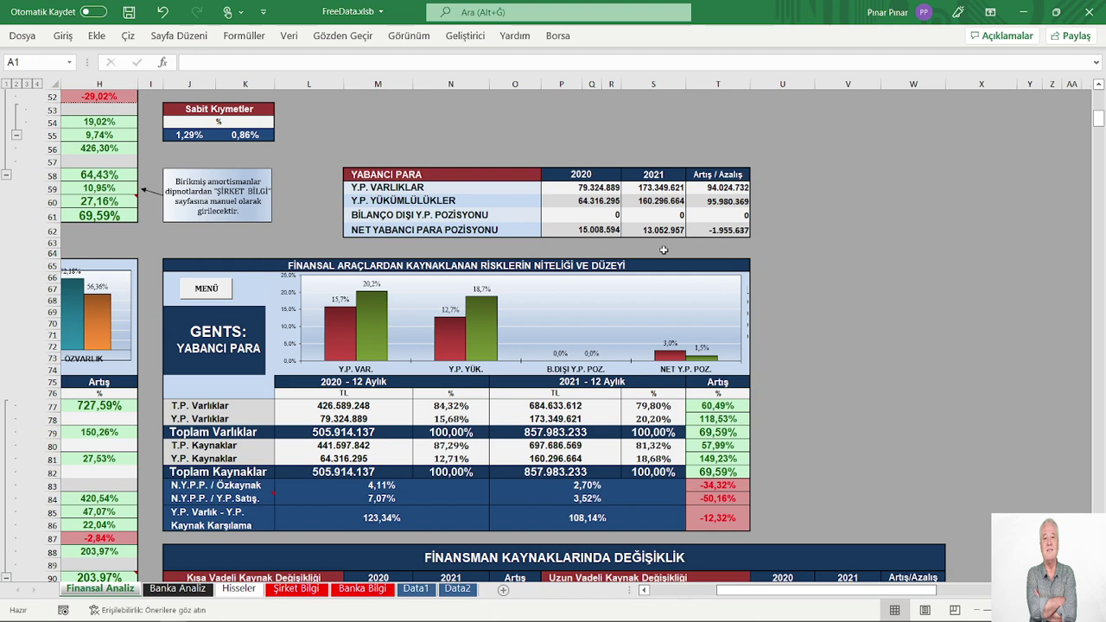
pyautogui.scroll(-4, 664, 250)
pyautogui.scroll(-2, 667, 257)
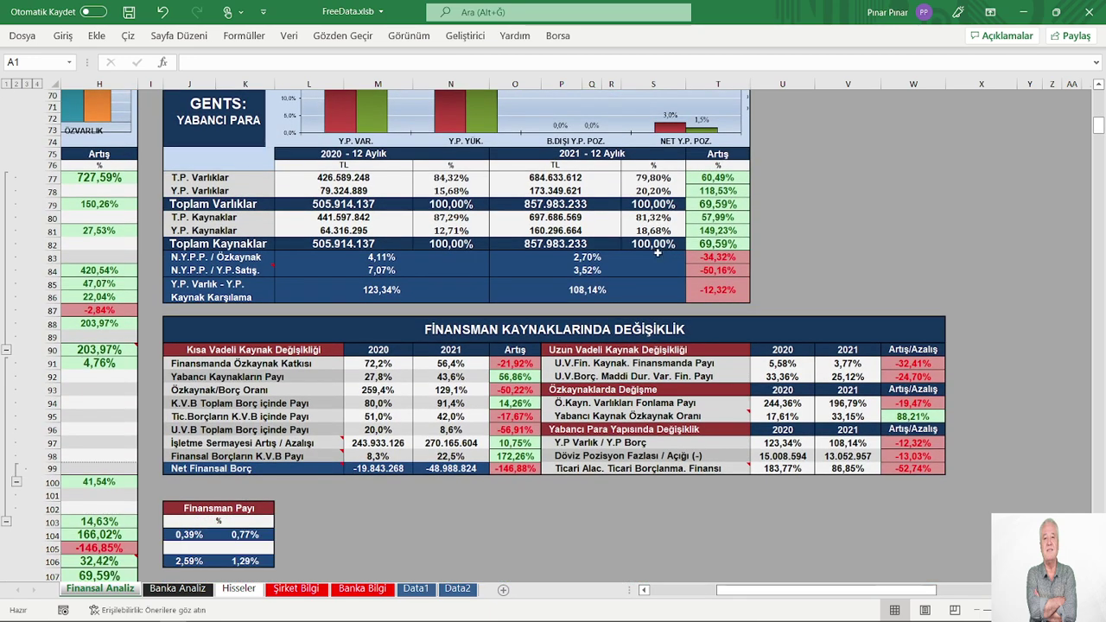
pyautogui.scroll(-2, 663, 255)
pyautogui.scroll(-2, 654, 257)
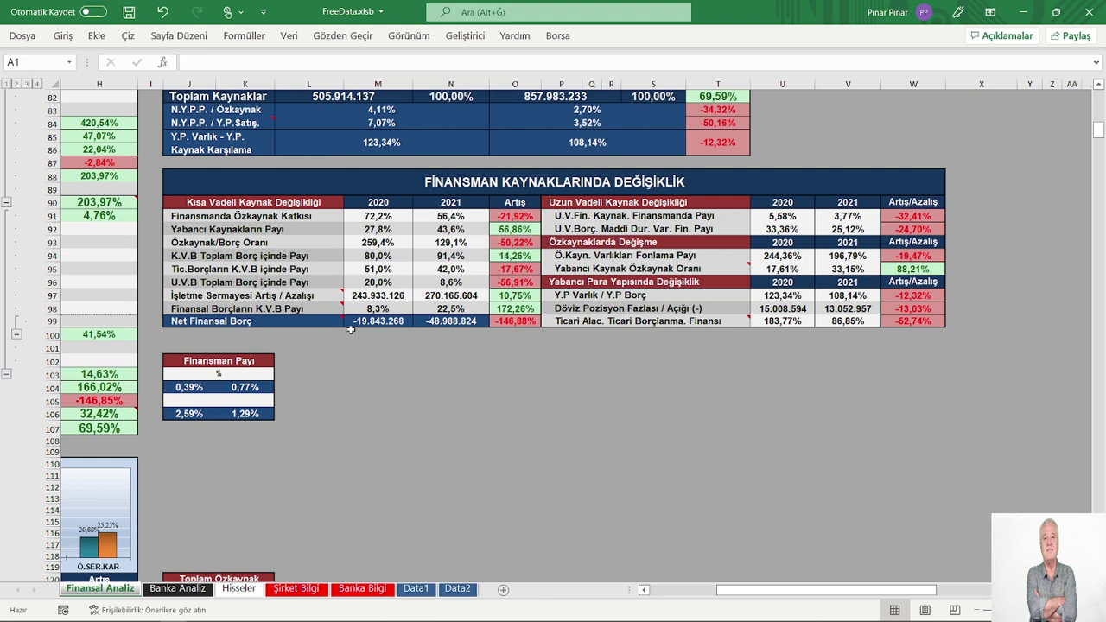
pyautogui.moveTo(244, 302)
# - Return to the main tables and examine the ÖZSERMAYE chart and table through TOPLAM ÖZKAYNAKLAR and the BİLANÇO DENGESİ check
pyautogui.click(660, 592)
pyautogui.scroll(-4, 503, 367)
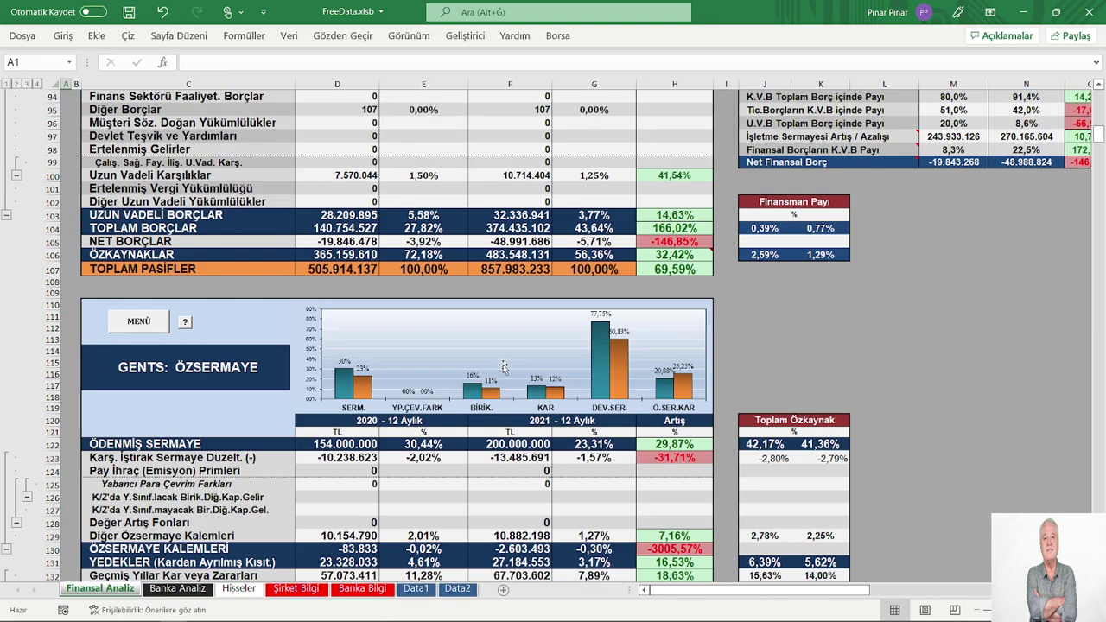
pyautogui.scroll(-3, 503, 367)
pyautogui.scroll(-2, 503, 365)
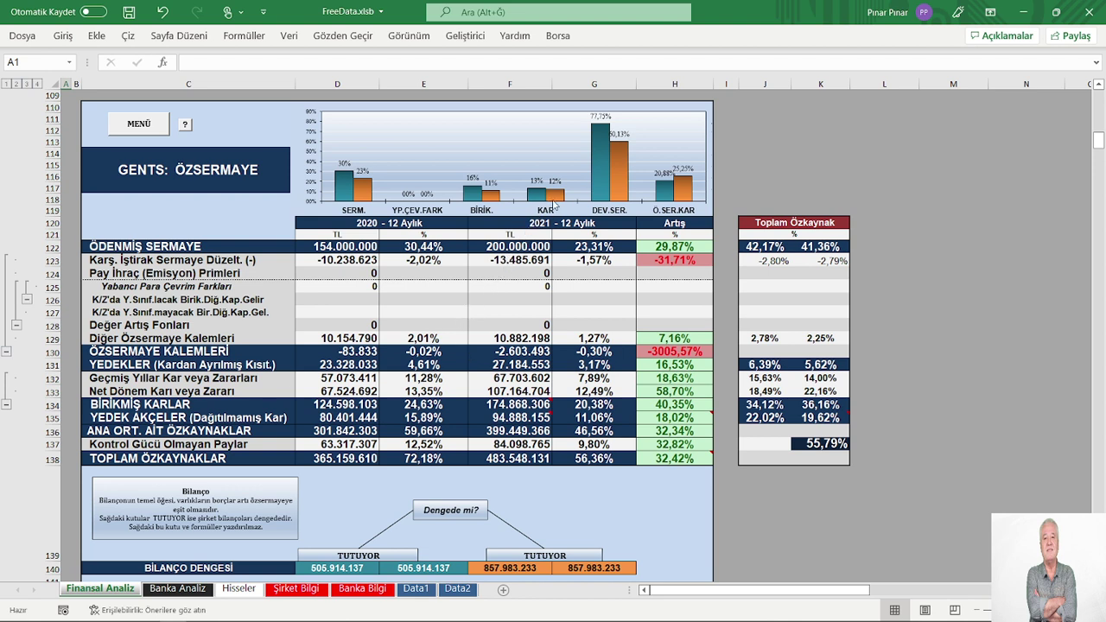
pyautogui.moveTo(555, 202)
pyautogui.moveTo(681, 194)
pyautogui.scroll(-4, 596, 334)
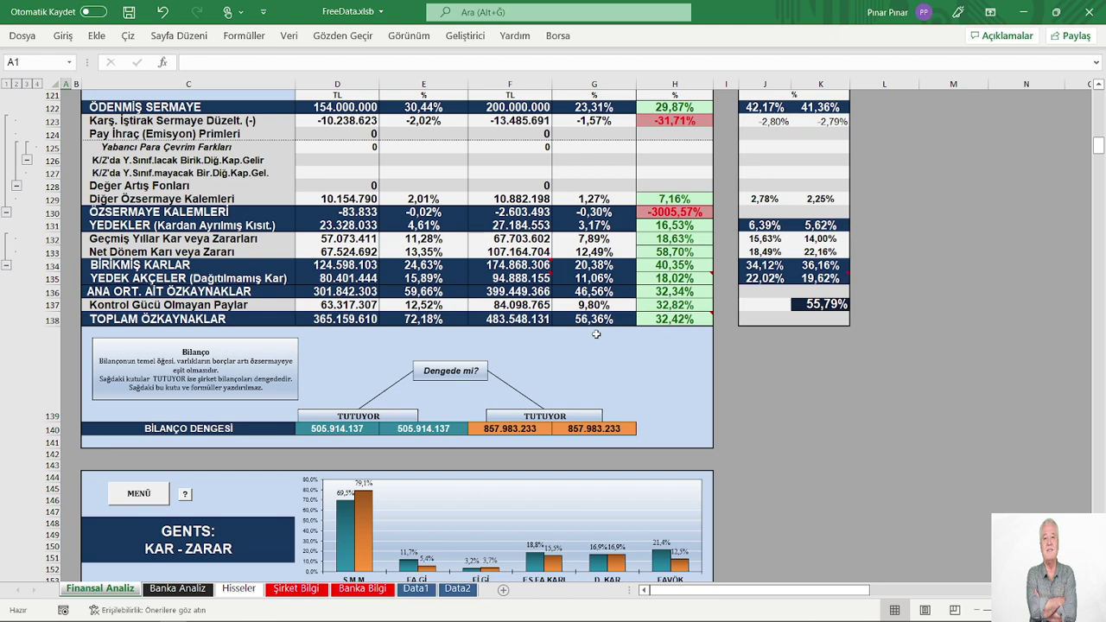
# - From the main menu, open the O.K.O. section and examine the company and shareholder profitability breakdown diagrams
pyautogui.scroll(5, 588, 337)
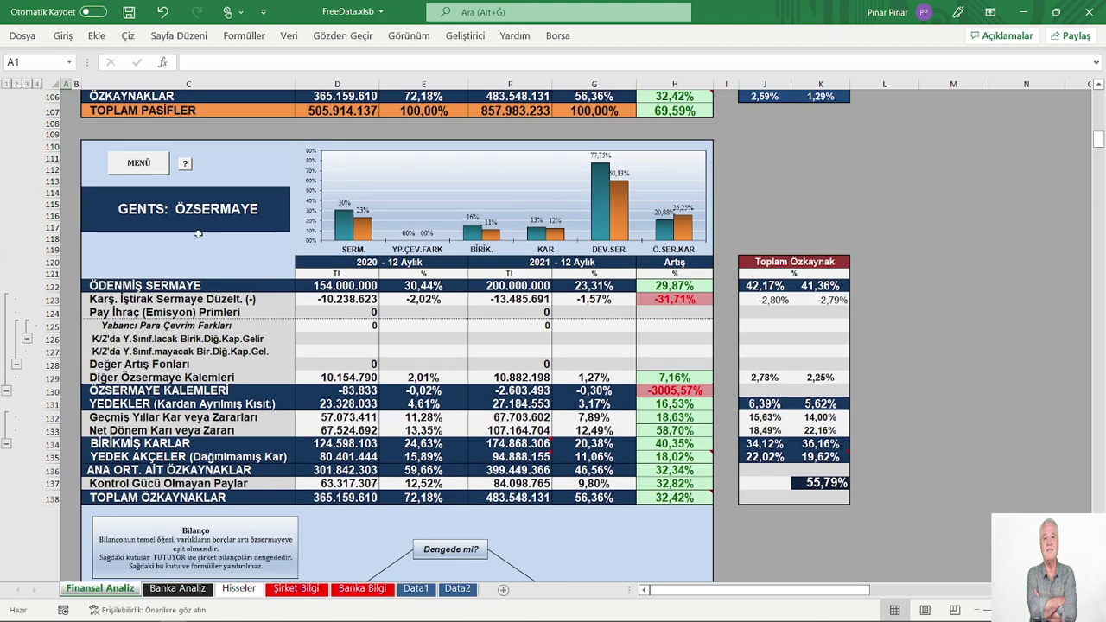
pyautogui.click(140, 164)
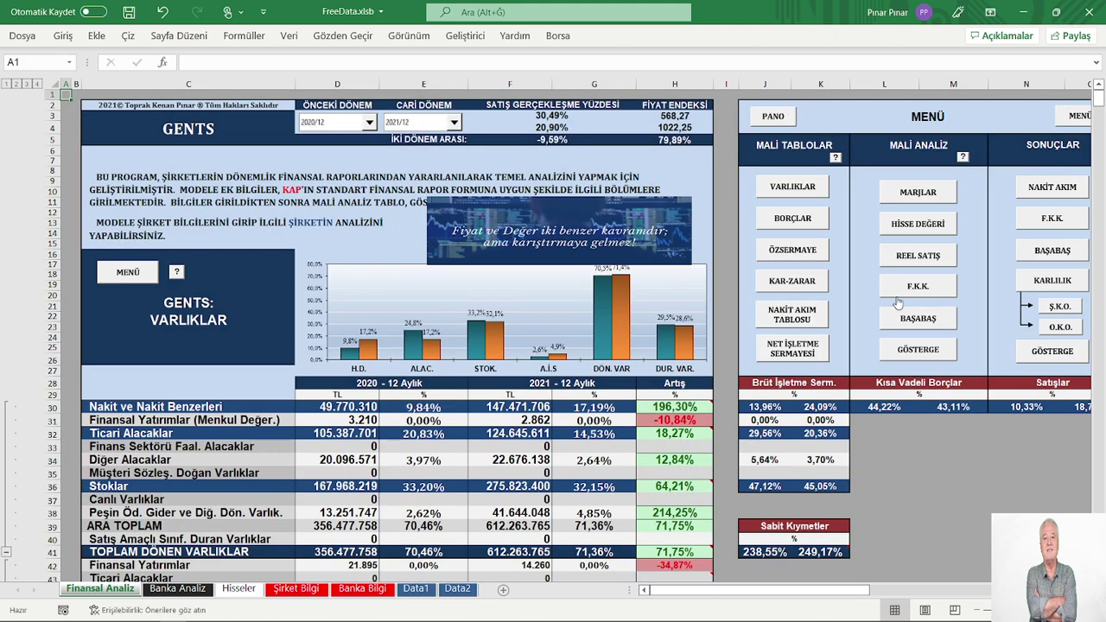
pyautogui.click(1060, 327)
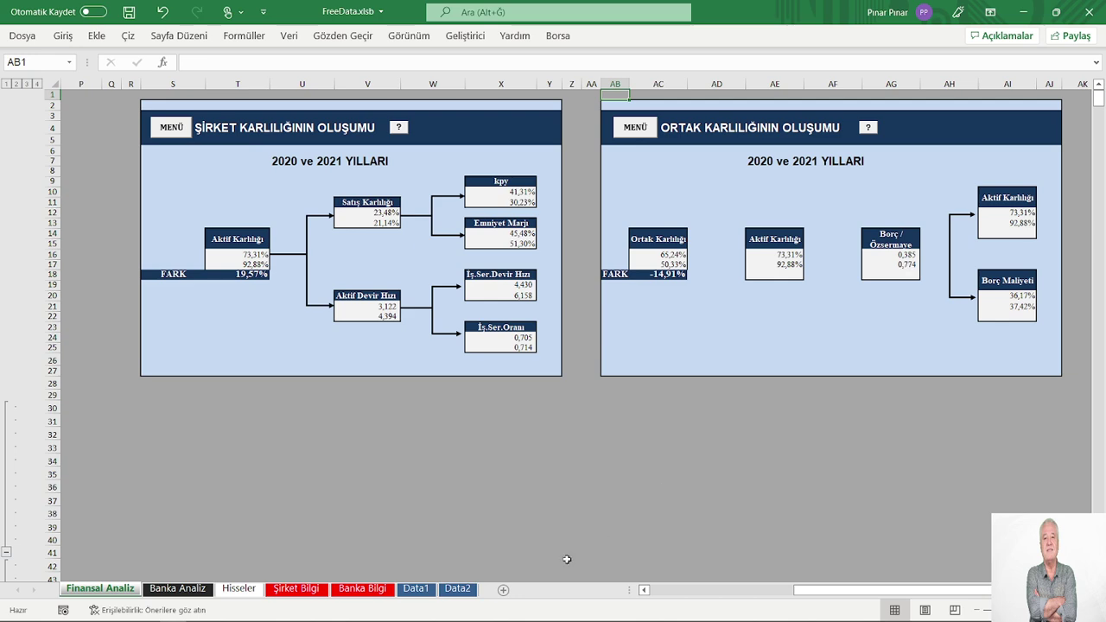
pyautogui.click(666, 596)
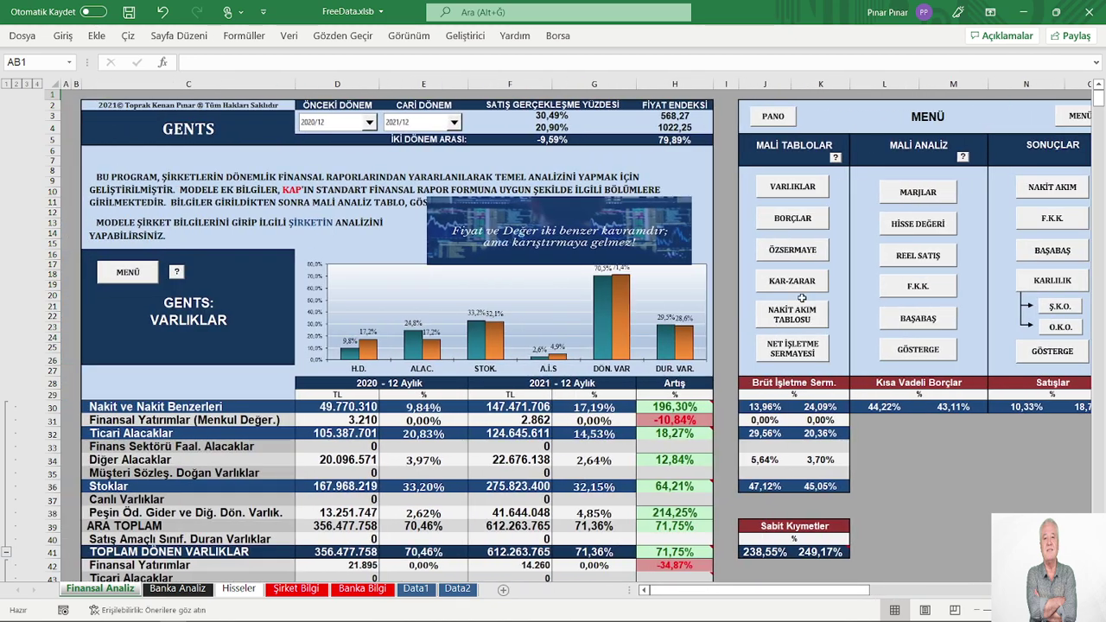
# - Open the KAR-ZARAR section and examine the income statement from Hasılat through NET DÖNEM KARI and the FAVÖK rows
pyautogui.click(793, 284)
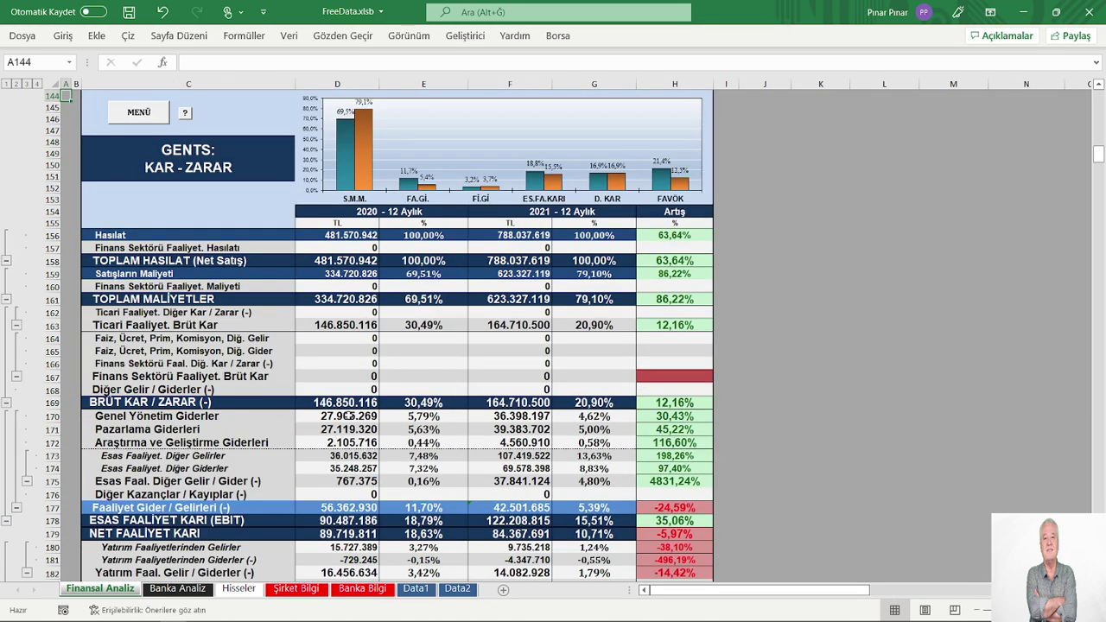
pyautogui.scroll(-1, 363, 330)
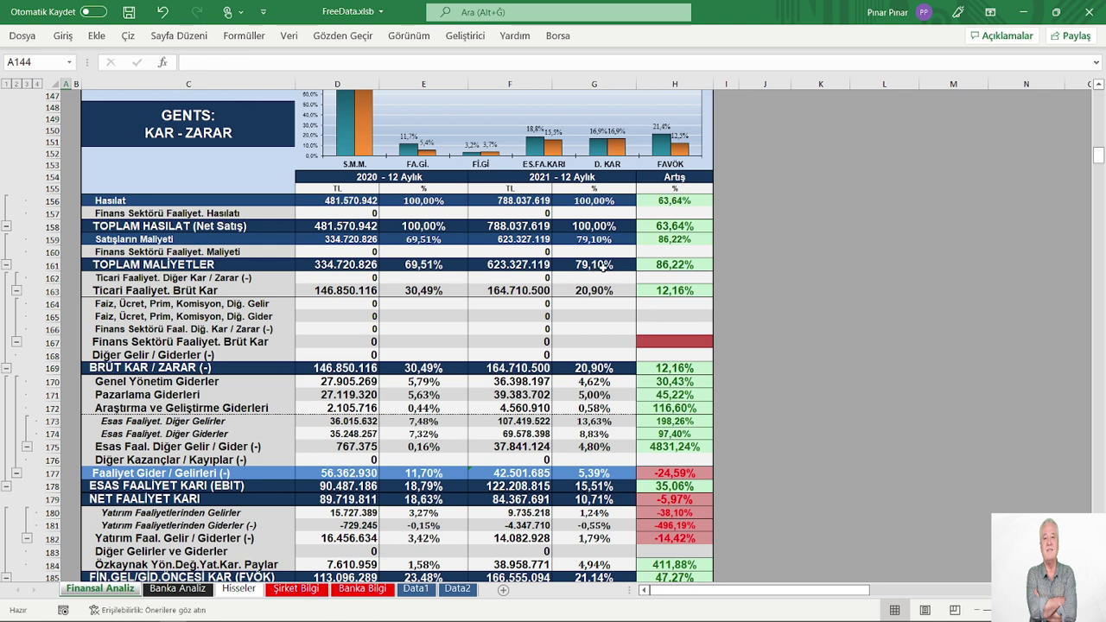
pyautogui.scroll(-2, 498, 278)
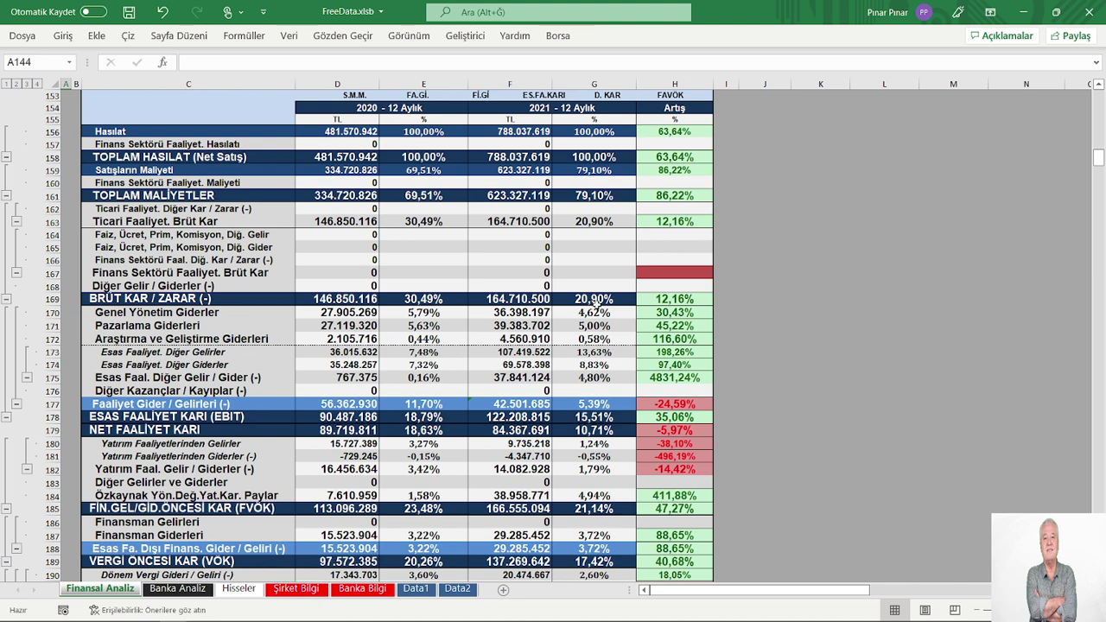
pyautogui.scroll(-3, 596, 303)
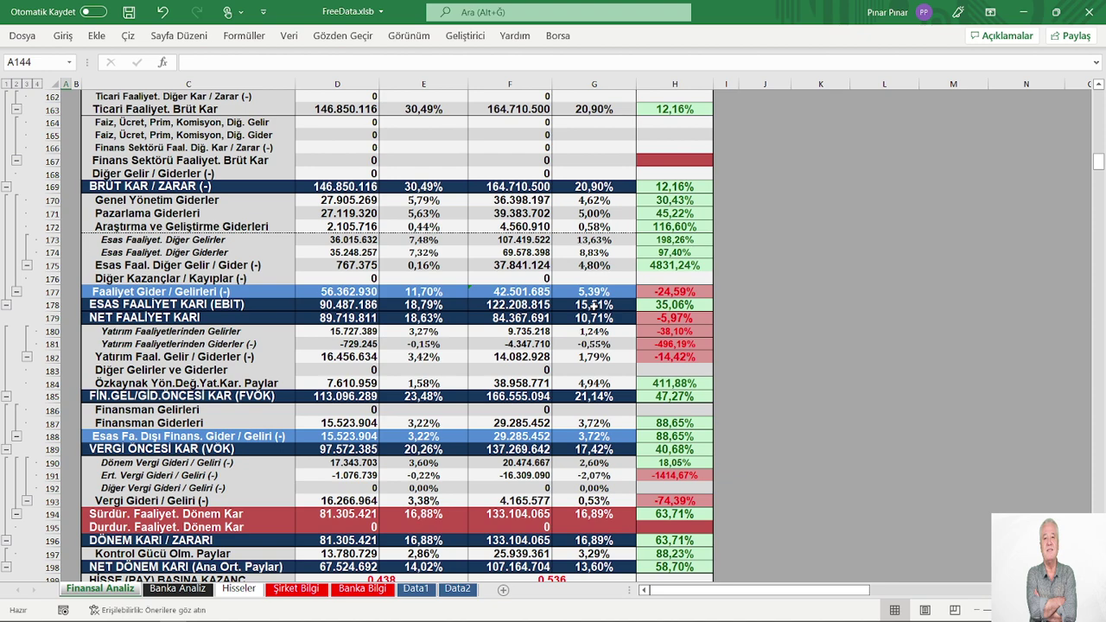
pyautogui.scroll(-4, 592, 304)
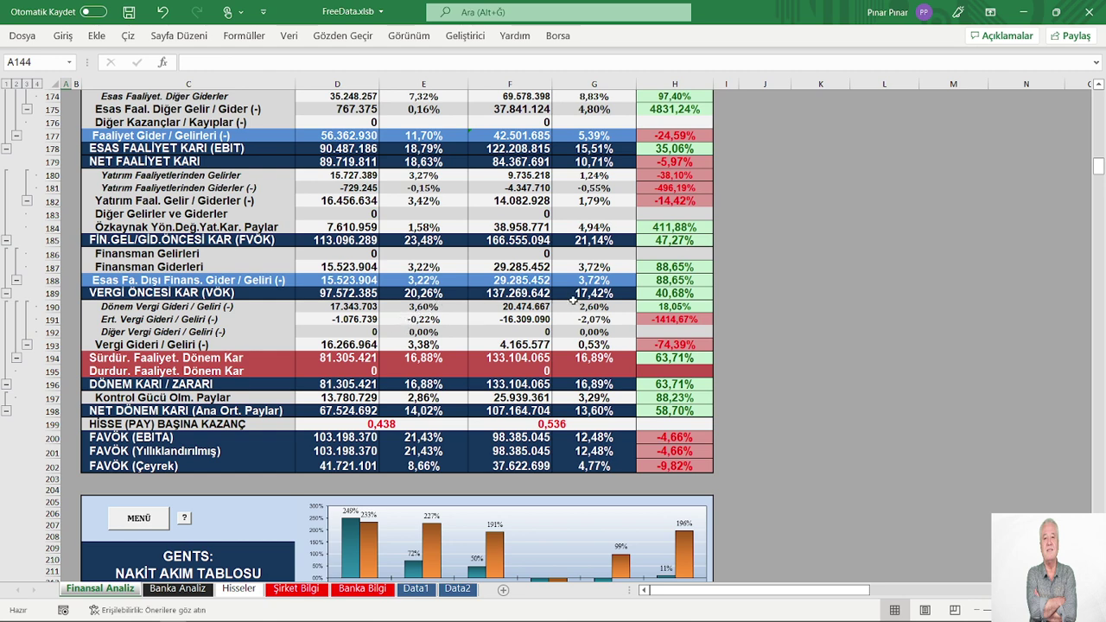
pyautogui.scroll(-3, 585, 298)
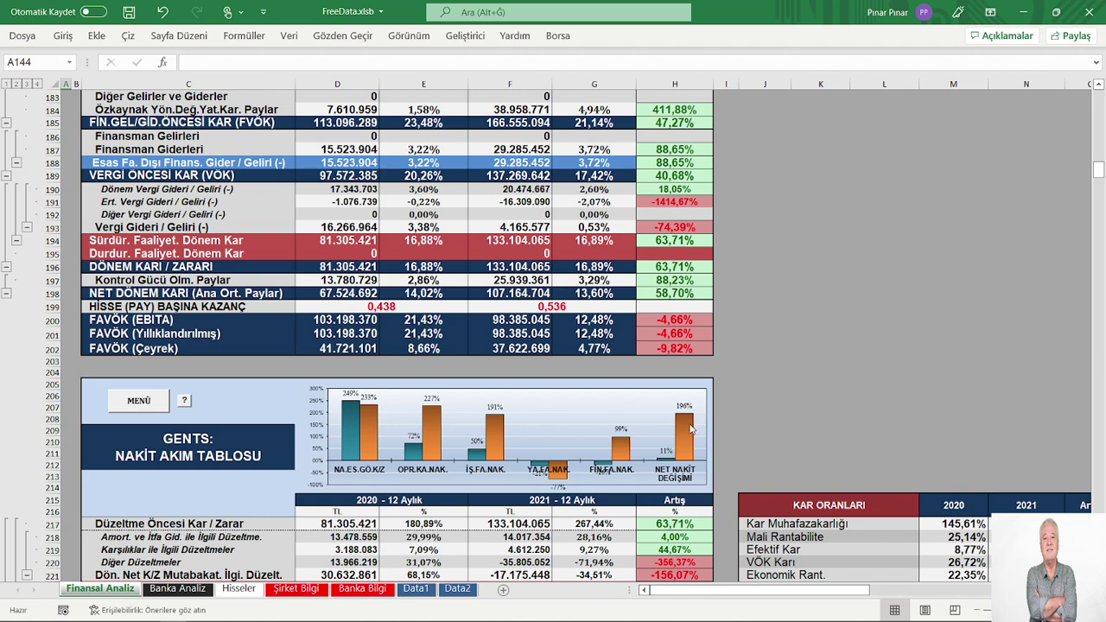
# - Examine the NAKİT AKIM TABLOSU chart and table through NET NAKİT DEĞİŞİMİ, together with the KAR ORANLARI table beside it
pyautogui.scroll(-4, 691, 423)
pyautogui.scroll(-4, 728, 453)
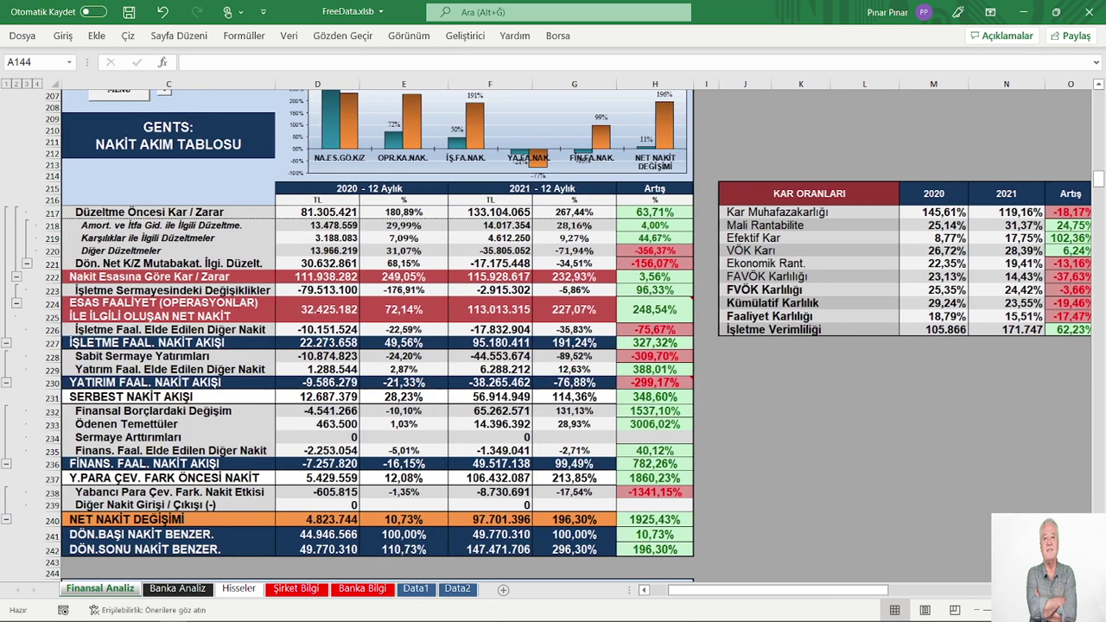
pyautogui.hscroll(3, 577, 337)
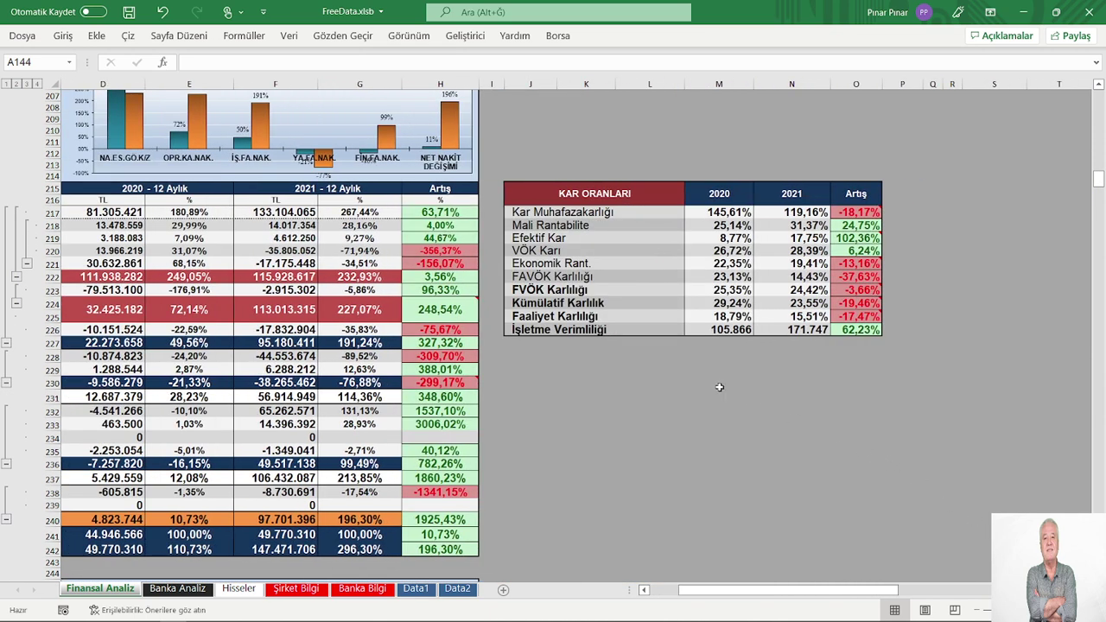
pyautogui.click(657, 591)
pyautogui.scroll(1, 349, 277)
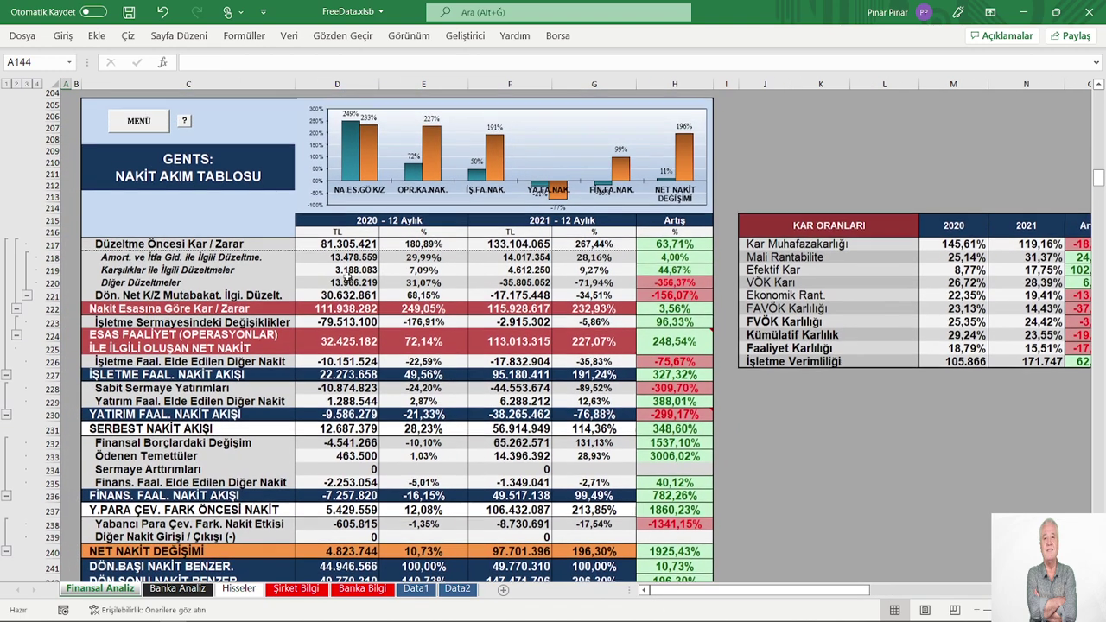
# - Open the NAKİT (PARA) AKIM DEĞERLEME explanation for the cash flow table and read its ratios alongside the interpretation notes
pyautogui.click(184, 124)
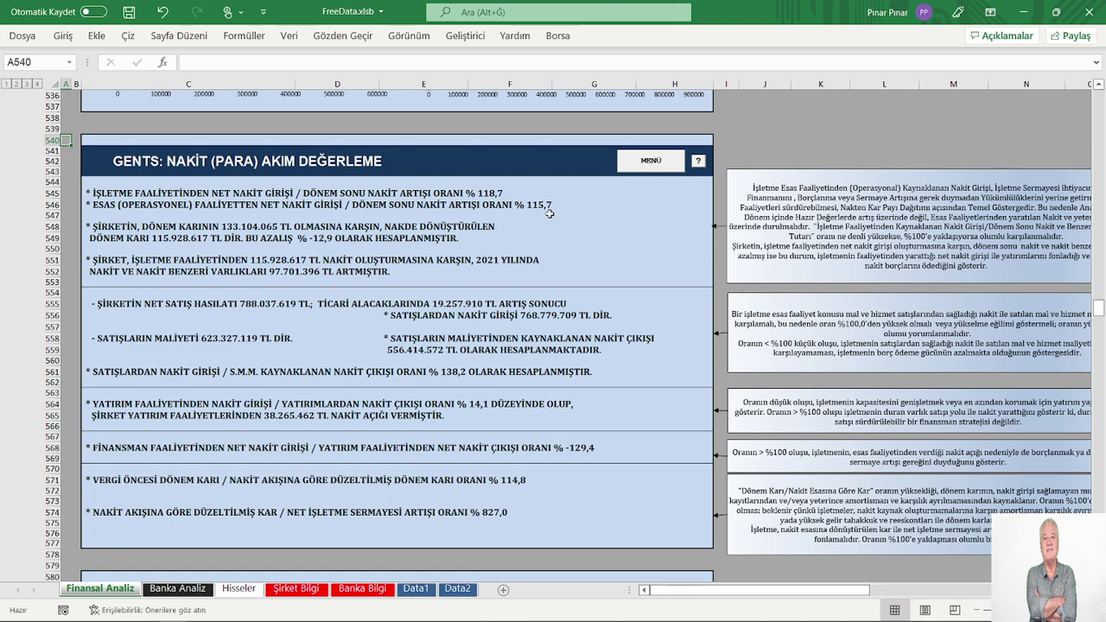
pyautogui.scroll(-2, 488, 285)
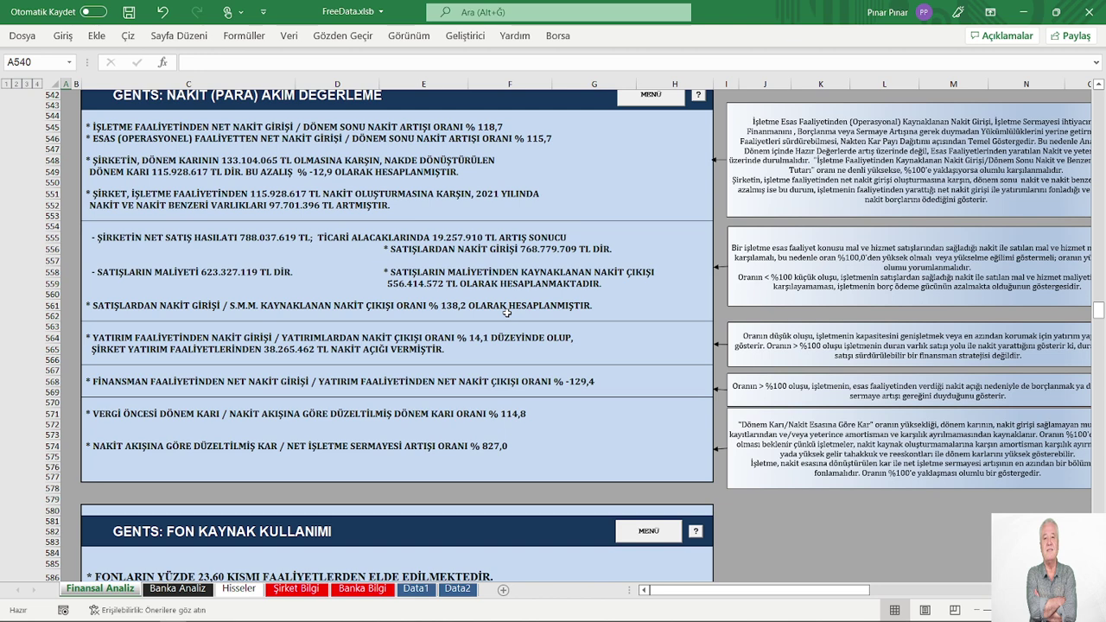
pyautogui.scroll(-1, 507, 314)
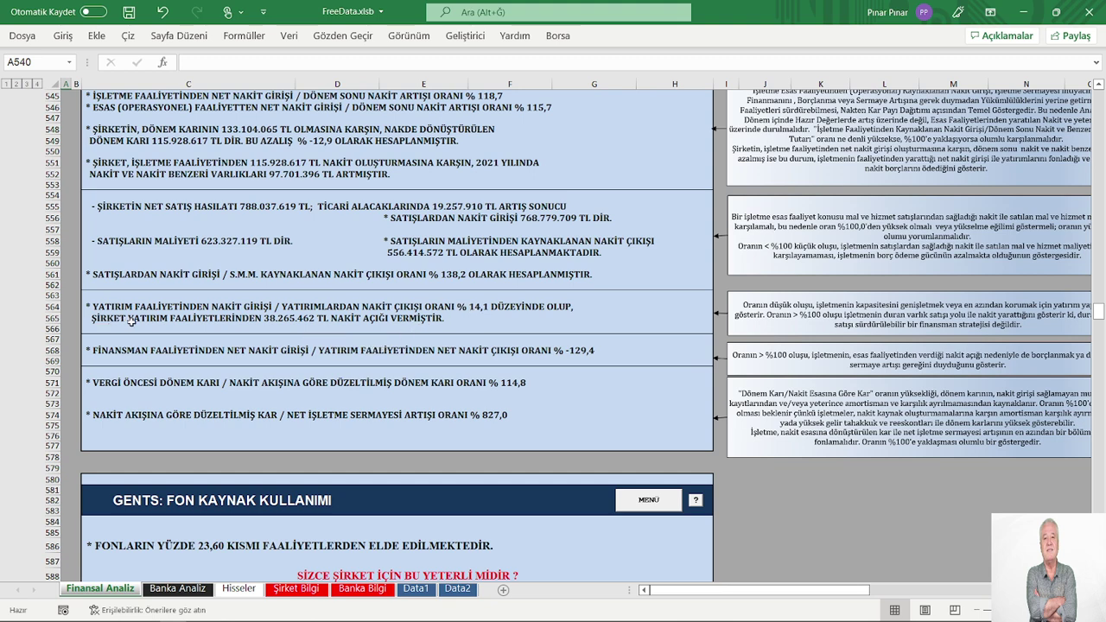
pyautogui.scroll(-2, 472, 319)
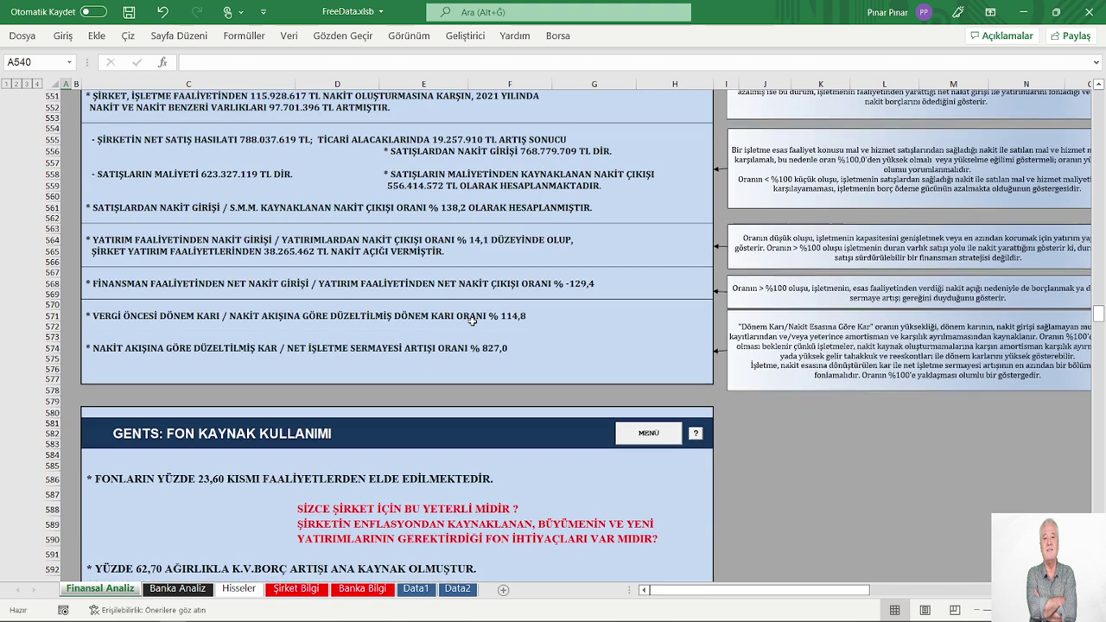
pyautogui.scroll(-1, 471, 320)
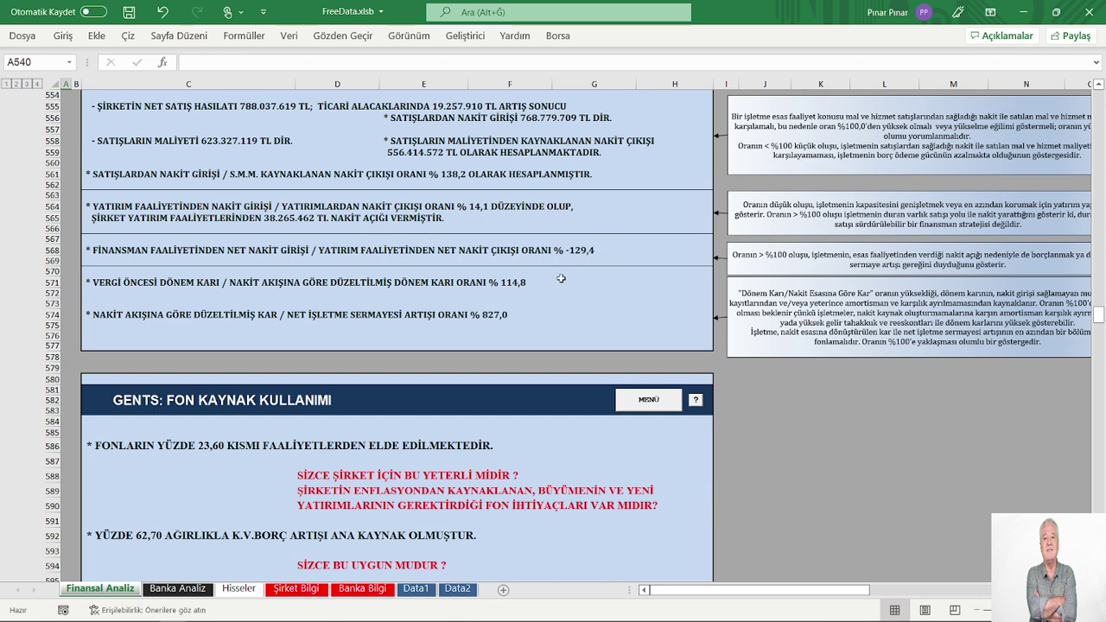
pyautogui.scroll(-1, 561, 278)
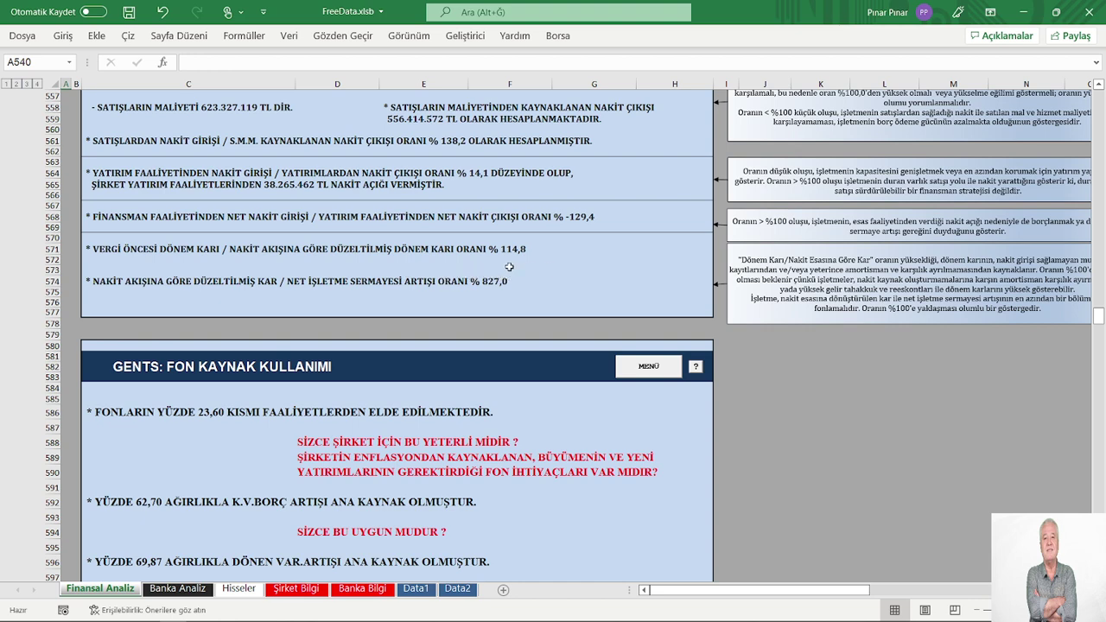
# - Read the FON KAYNAK KULLANIMI evaluation and the BAŞABAŞ evaluation, including their questions about funding and company risk
pyautogui.scroll(-5, 539, 262)
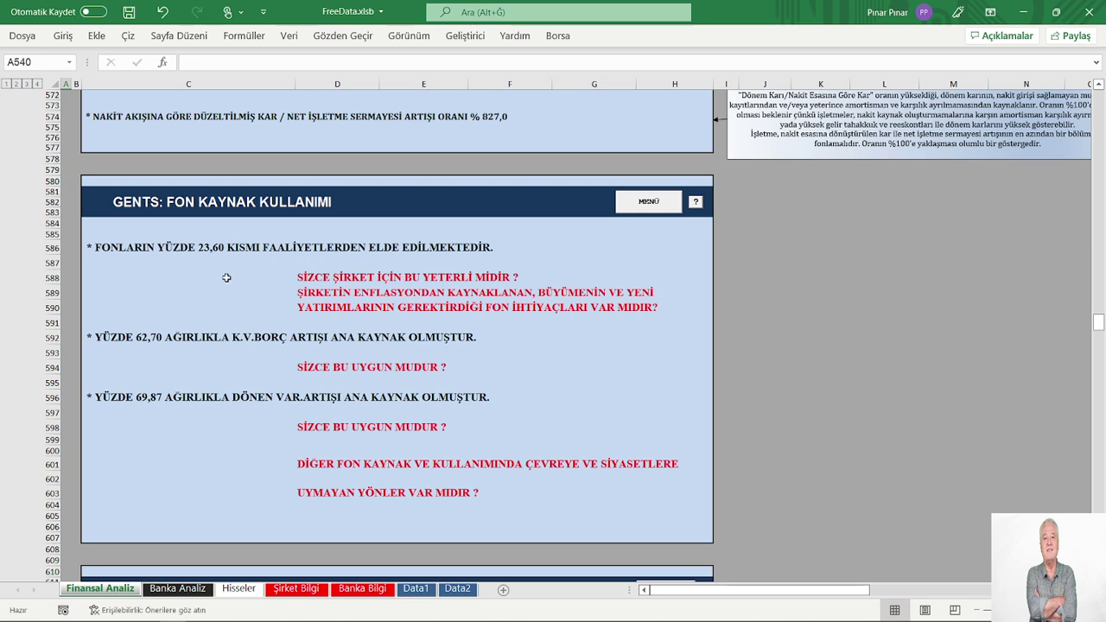
pyautogui.scroll(-3, 226, 278)
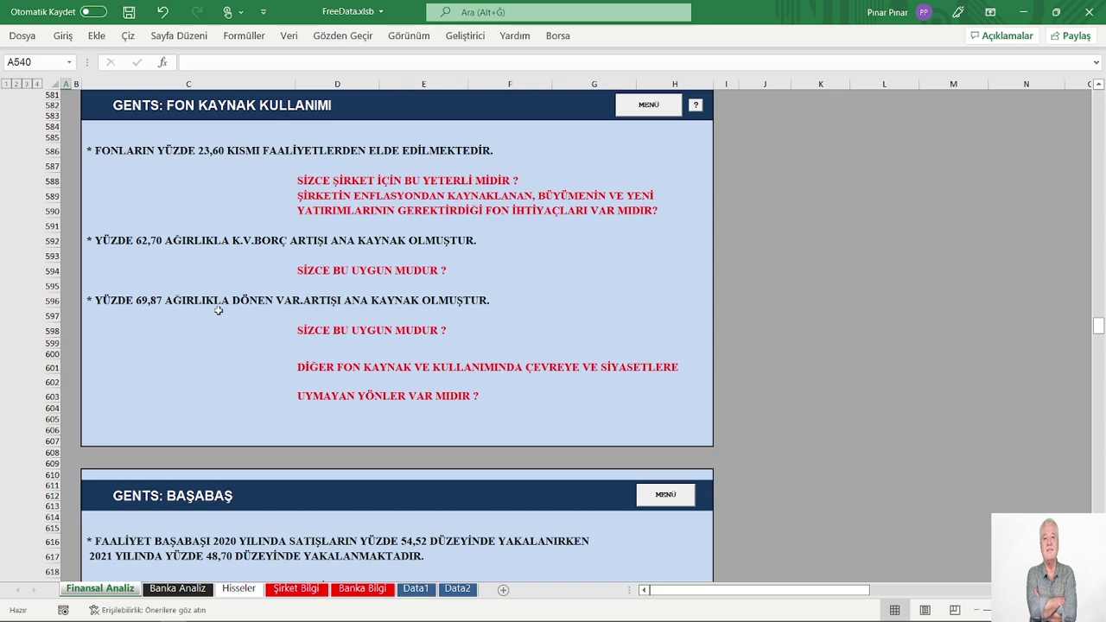
pyautogui.scroll(-2, 346, 318)
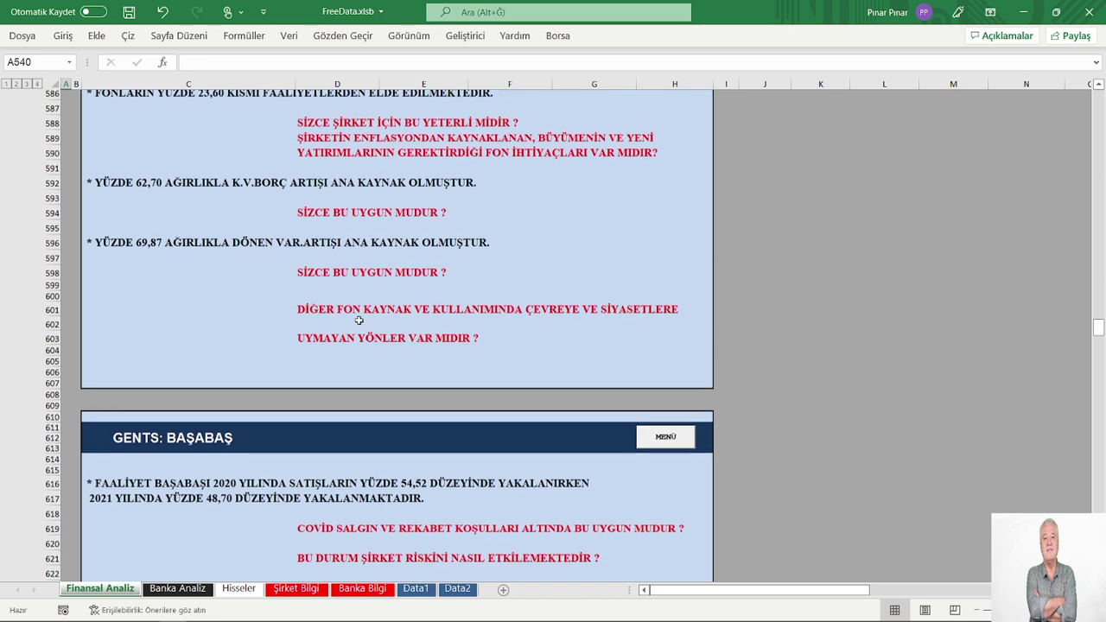
pyautogui.scroll(-5, 405, 318)
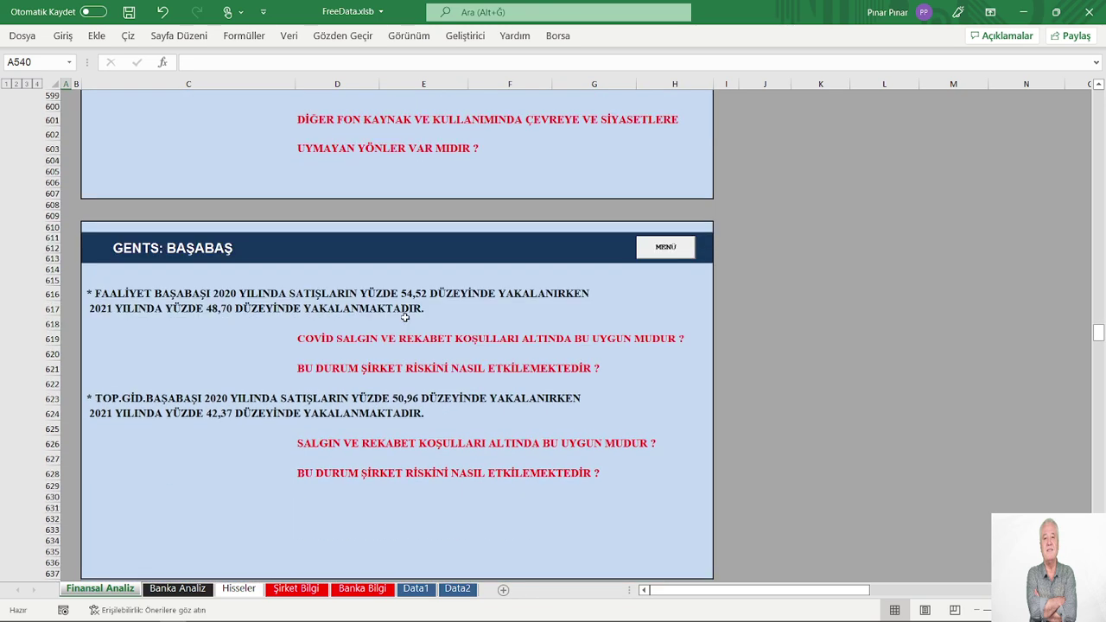
pyautogui.scroll(-1, 397, 318)
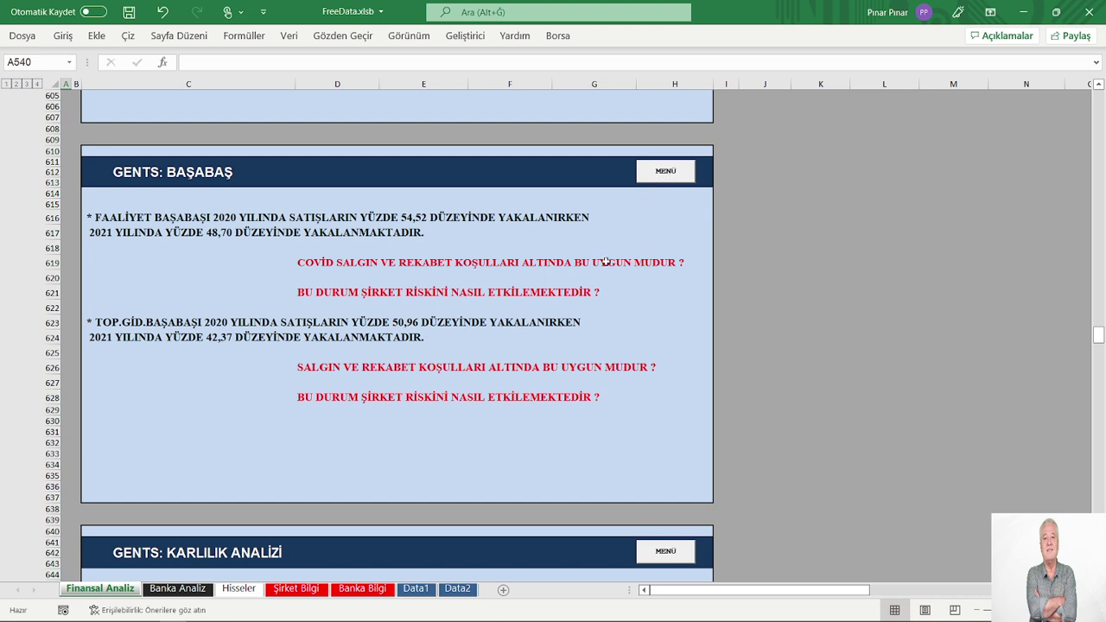
# - Open the NET İŞLETME SERMAYESİ section to check its chart and source-use tables, and return to the main menu
pyautogui.click(662, 173)
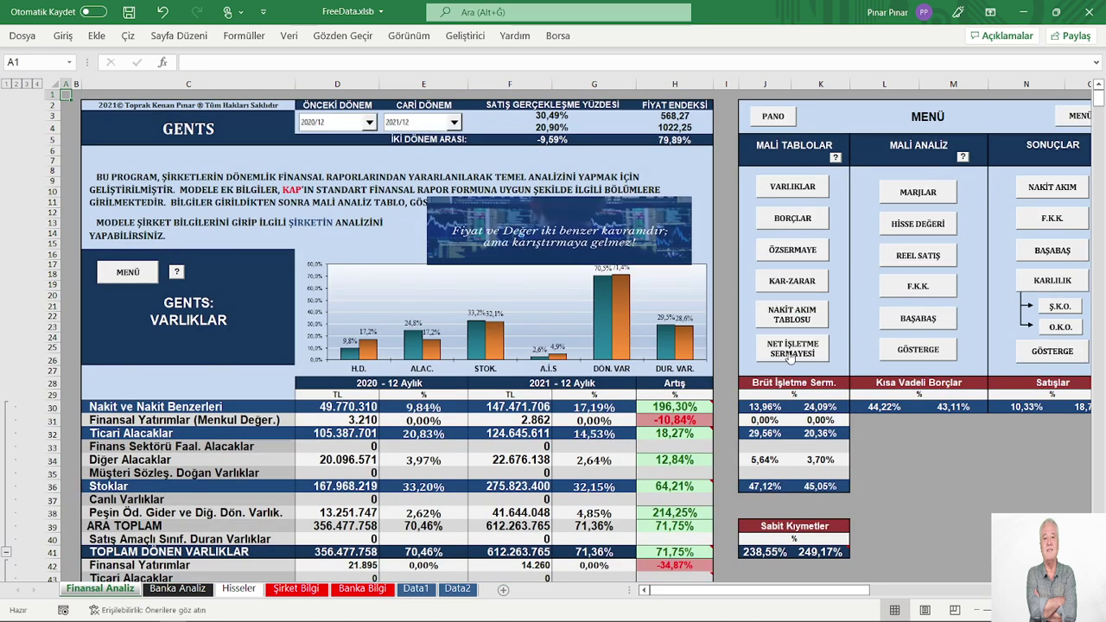
pyautogui.click(790, 354)
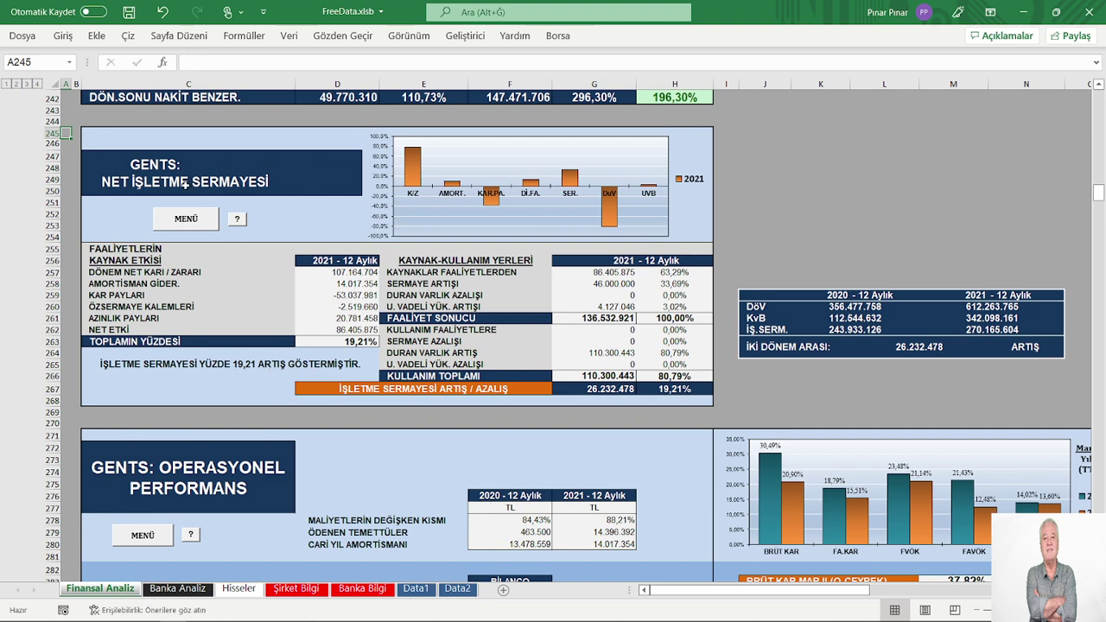
pyautogui.click(166, 218)
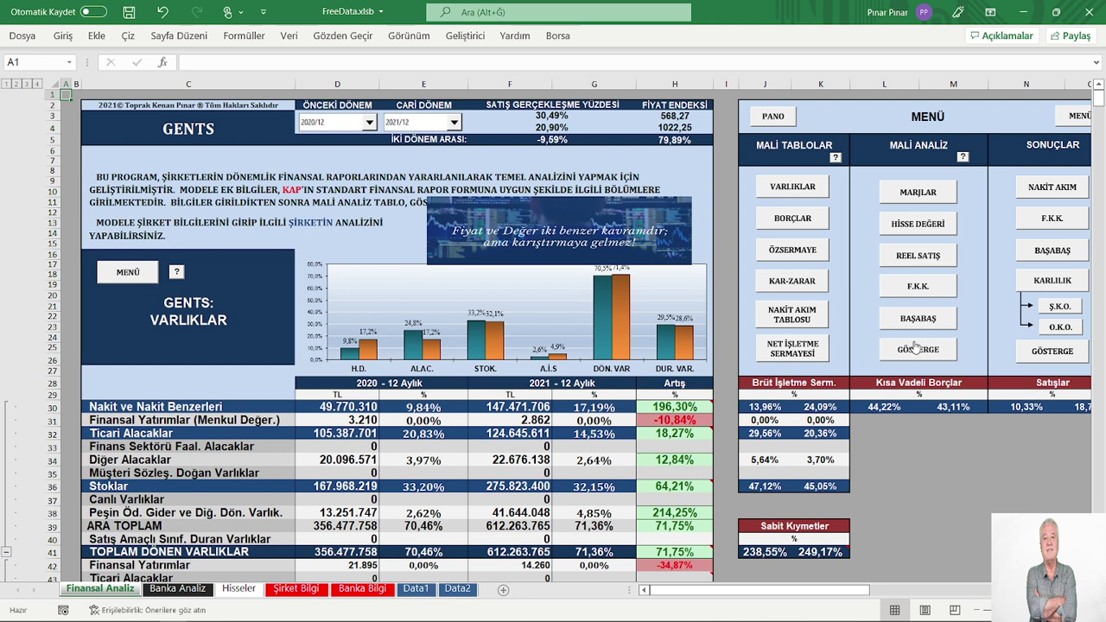
# - Open the REEL SATIŞ section, examine the real sales, export and import percentage charts, and return to the main menu
pyautogui.click(914, 257)
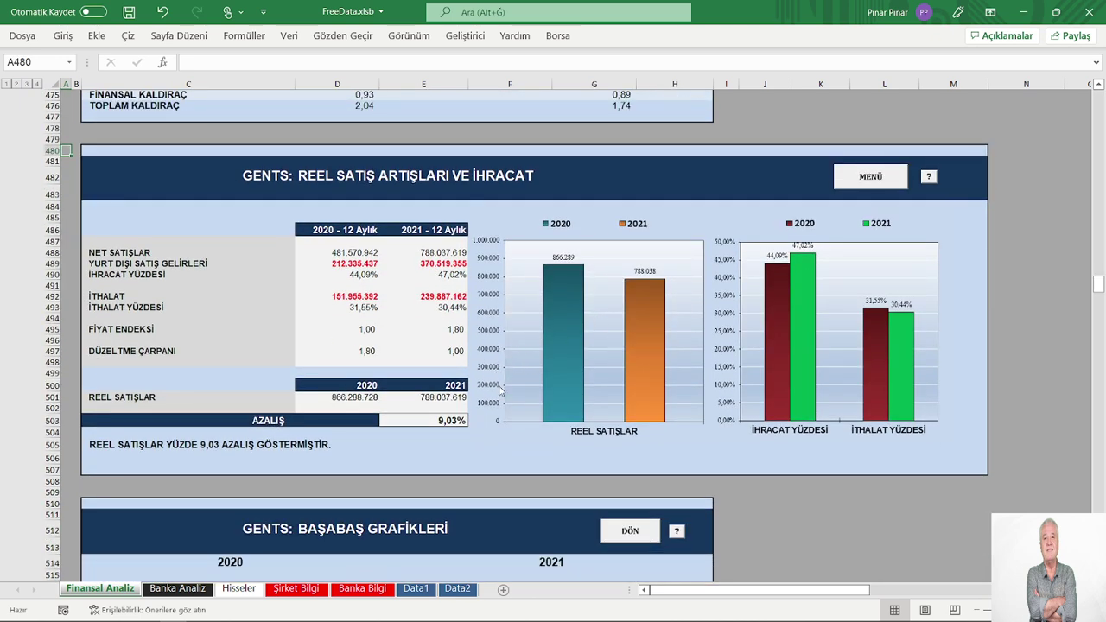
pyautogui.moveTo(548, 389)
pyautogui.moveTo(775, 382)
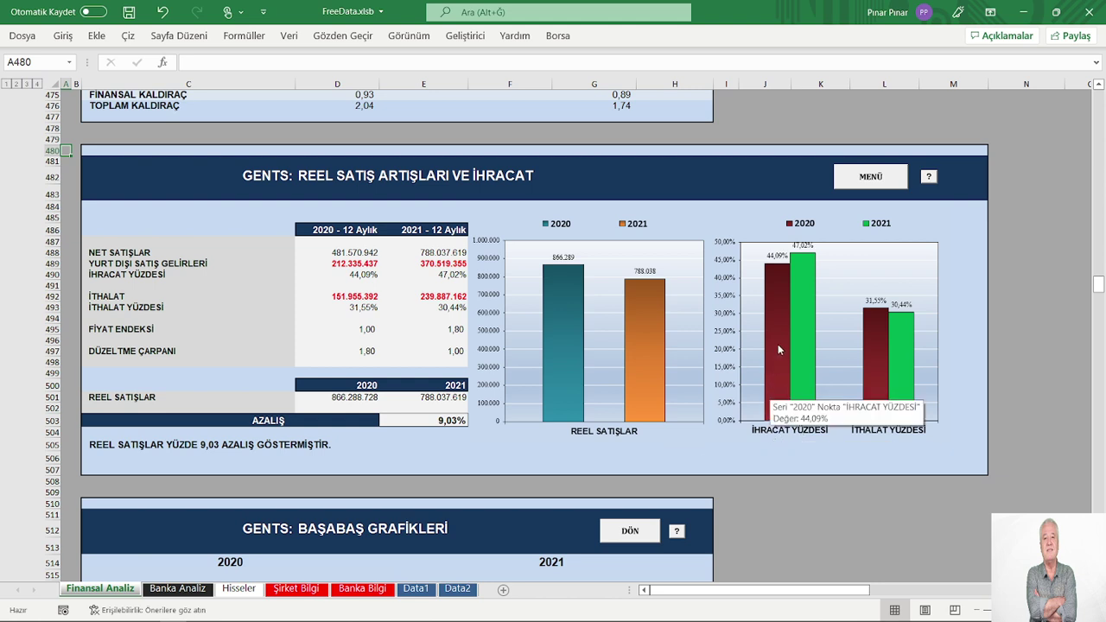
pyautogui.moveTo(806, 309)
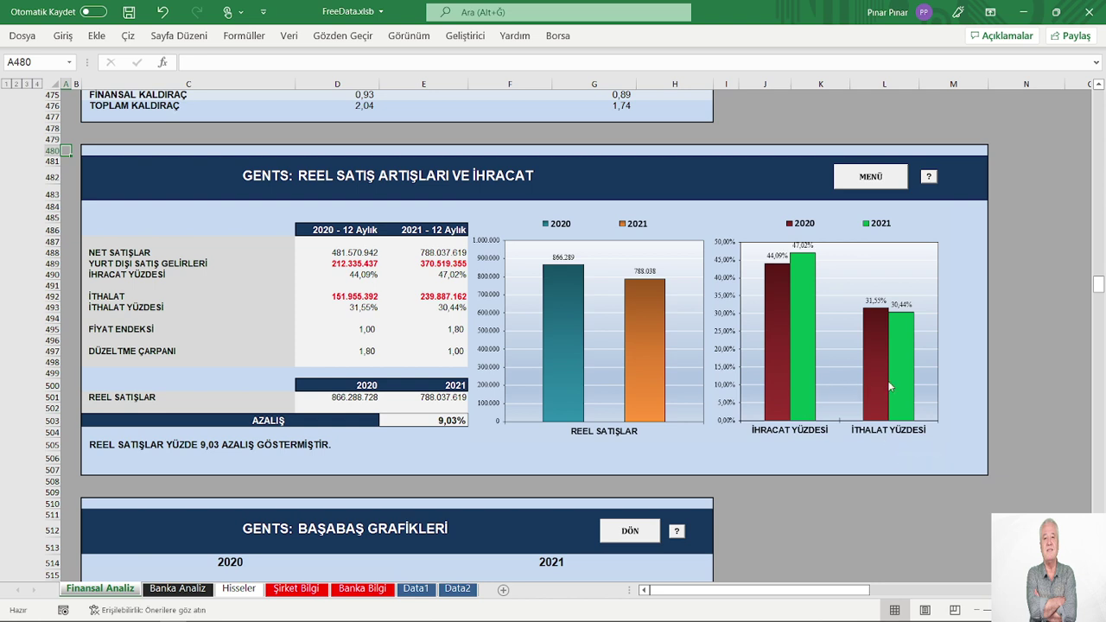
pyautogui.moveTo(901, 380)
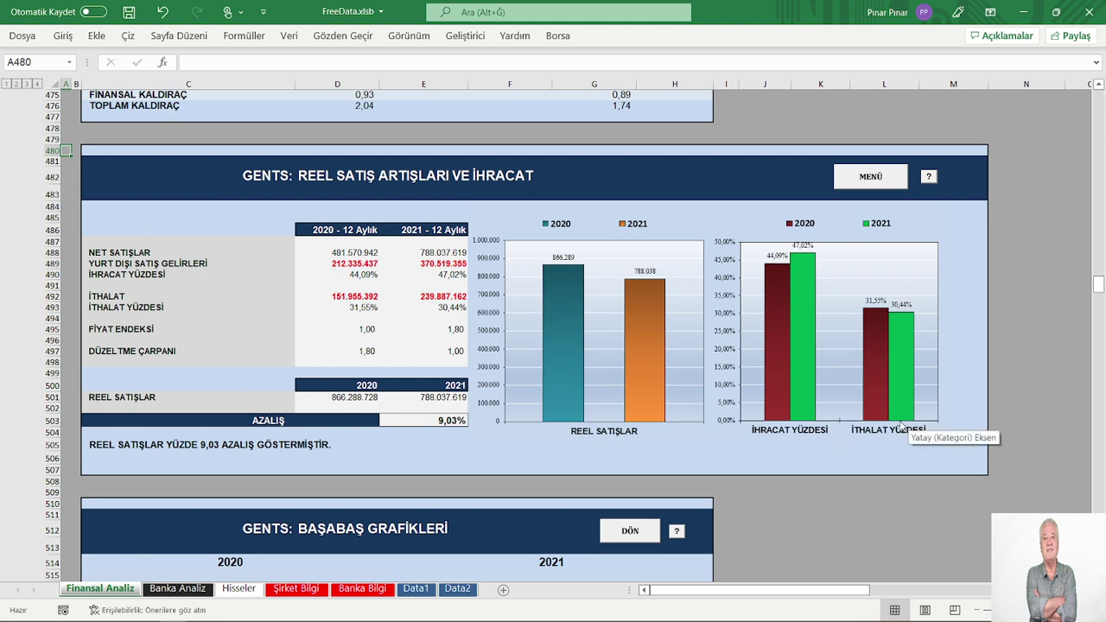
pyautogui.moveTo(803, 360)
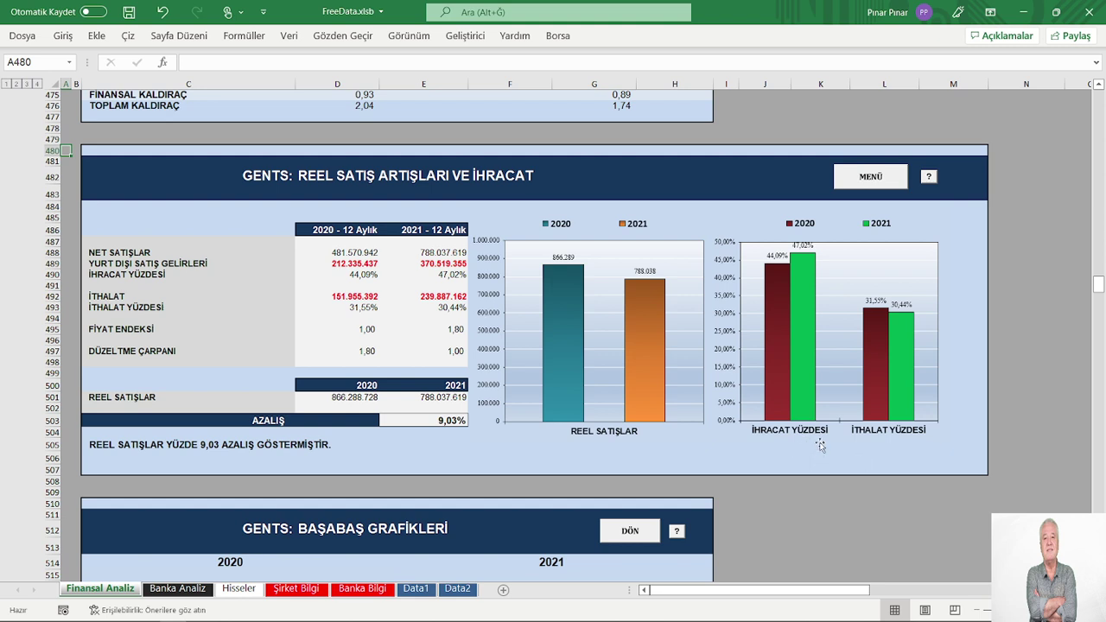
pyautogui.click(864, 177)
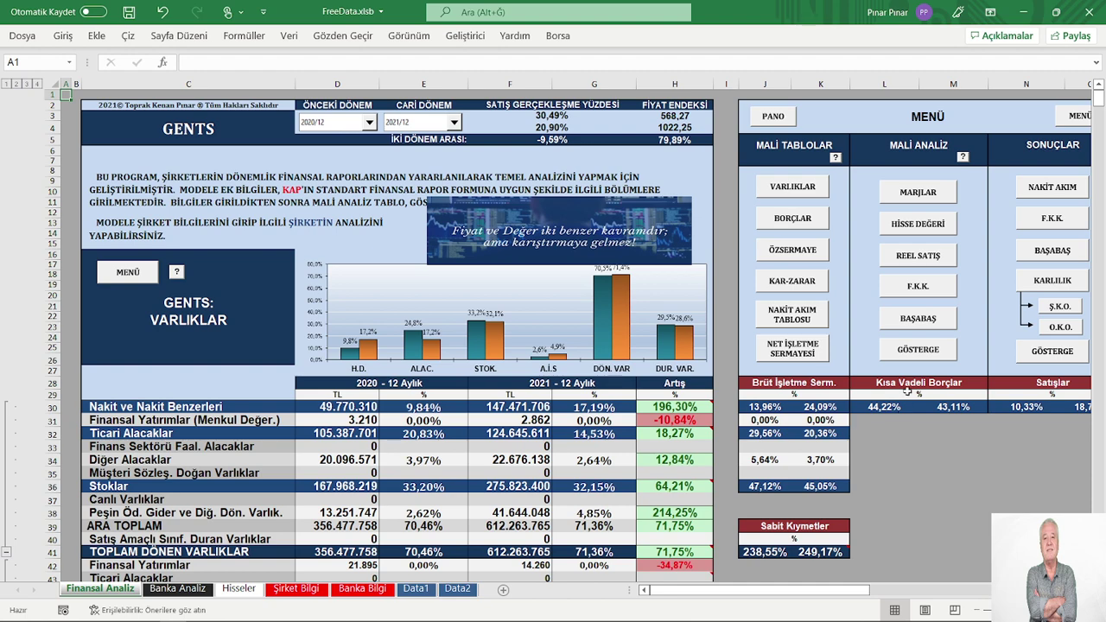
# - Open the GÖSTERGE section and read its liquidity, activity, fund generation and efficiency ratios for 2020 and 2021
pyautogui.click(906, 347)
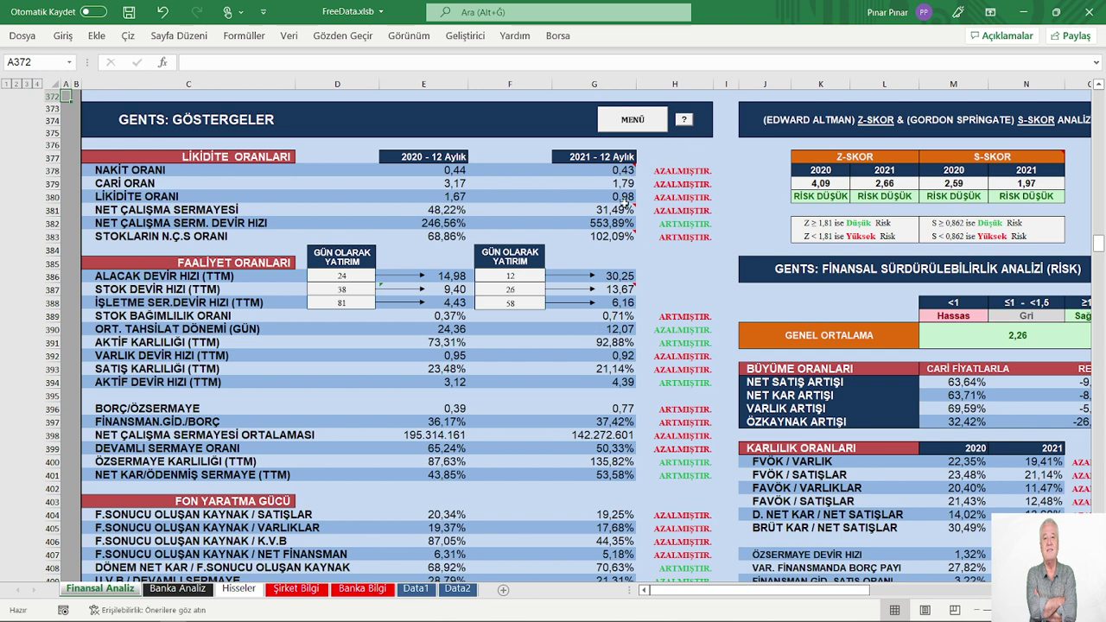
pyautogui.moveTo(614, 236)
pyautogui.scroll(-1, 622, 216)
pyautogui.scroll(1, 604, 235)
pyautogui.scroll(-1, 572, 258)
pyautogui.scroll(-2, 570, 259)
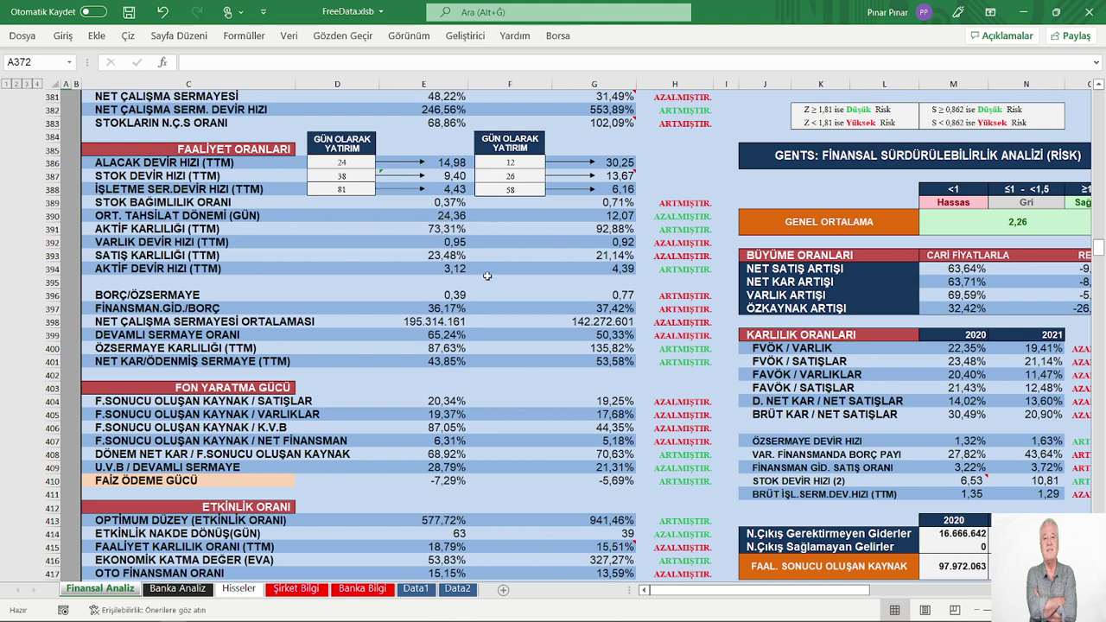
pyautogui.scroll(-2, 488, 276)
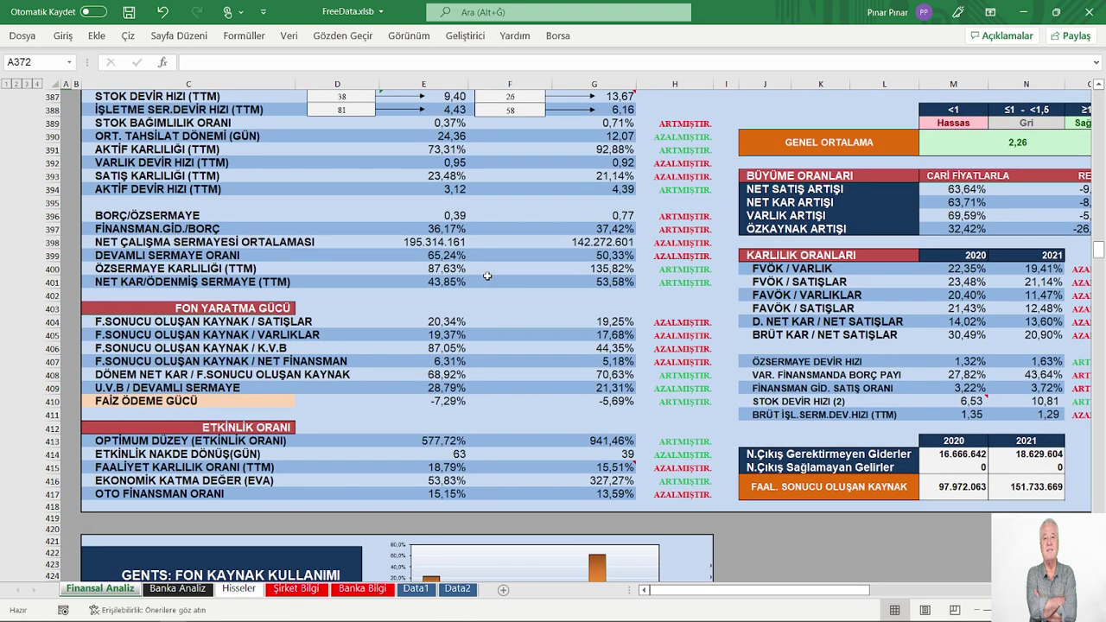
pyautogui.scroll(-3, 487, 276)
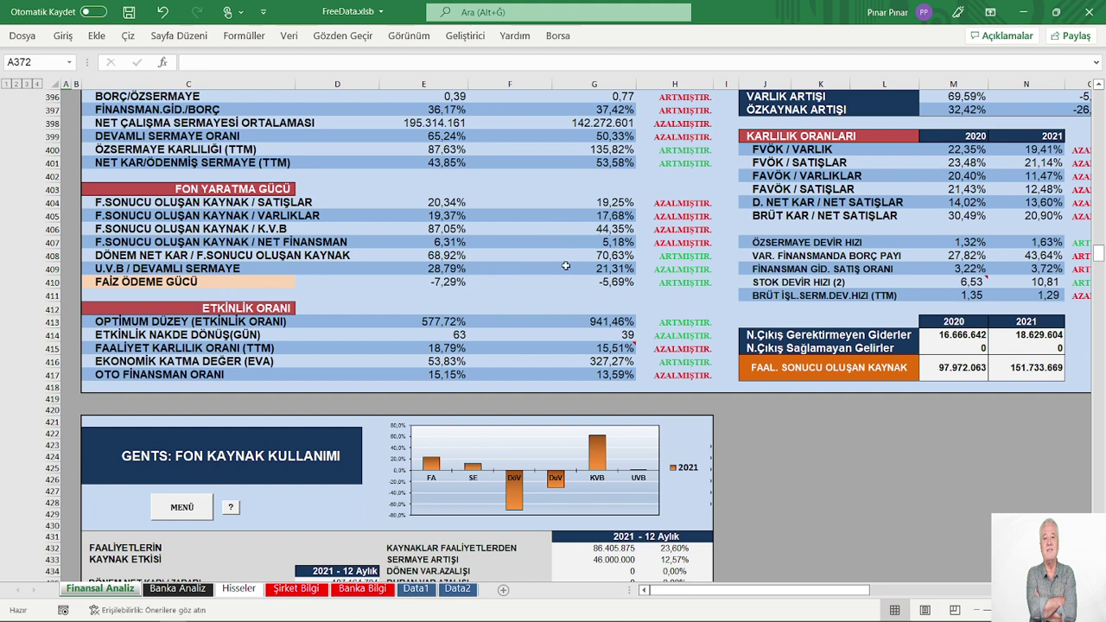
pyautogui.scroll(-1, 564, 266)
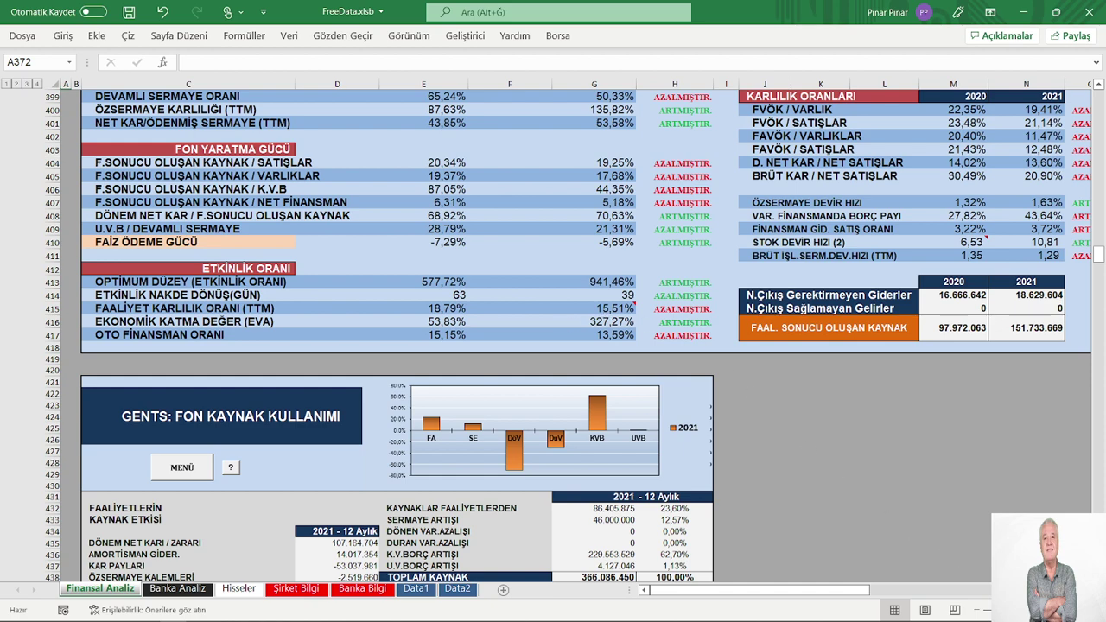
# - Examine the profitability and growth ratios, the FİNANSAL SÜRDÜRÜLEBİLİRLİK ANALİZİ and the Z-SKOR and S-SKOR tables, and return to the main menu
pyautogui.hscroll(3, 794, 518)
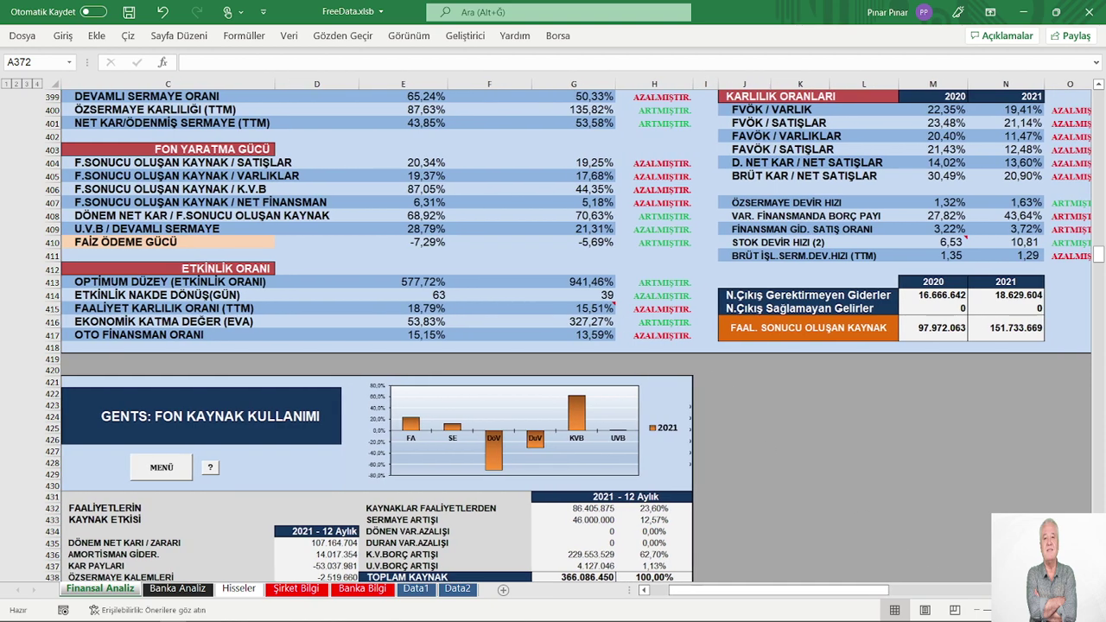
pyautogui.scroll(3, 794, 517)
pyautogui.scroll(3, 794, 518)
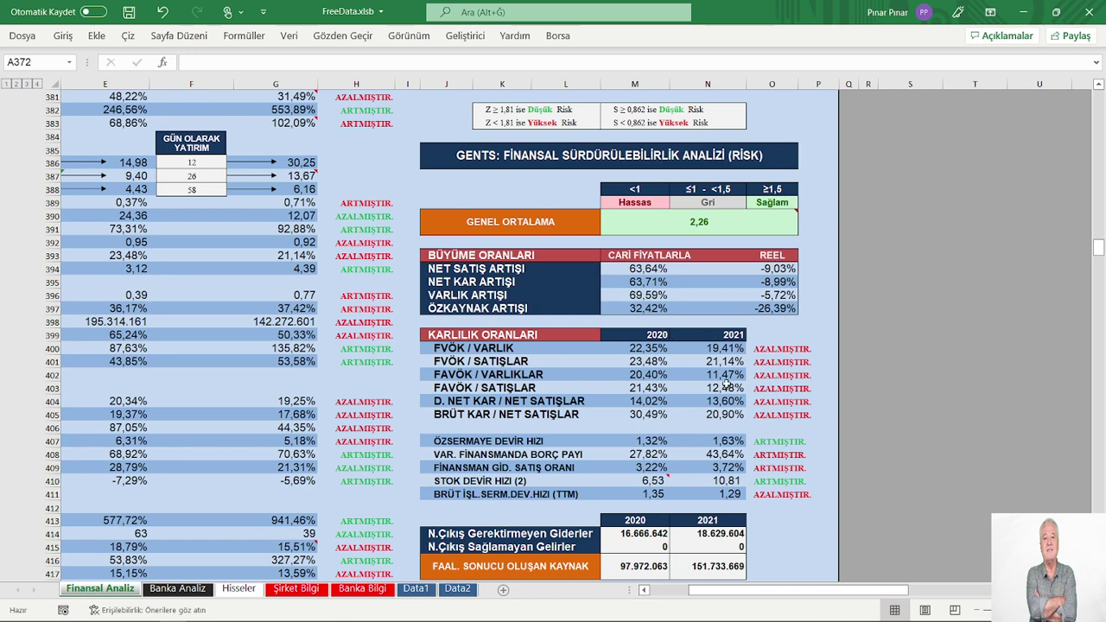
pyautogui.scroll(2, 658, 494)
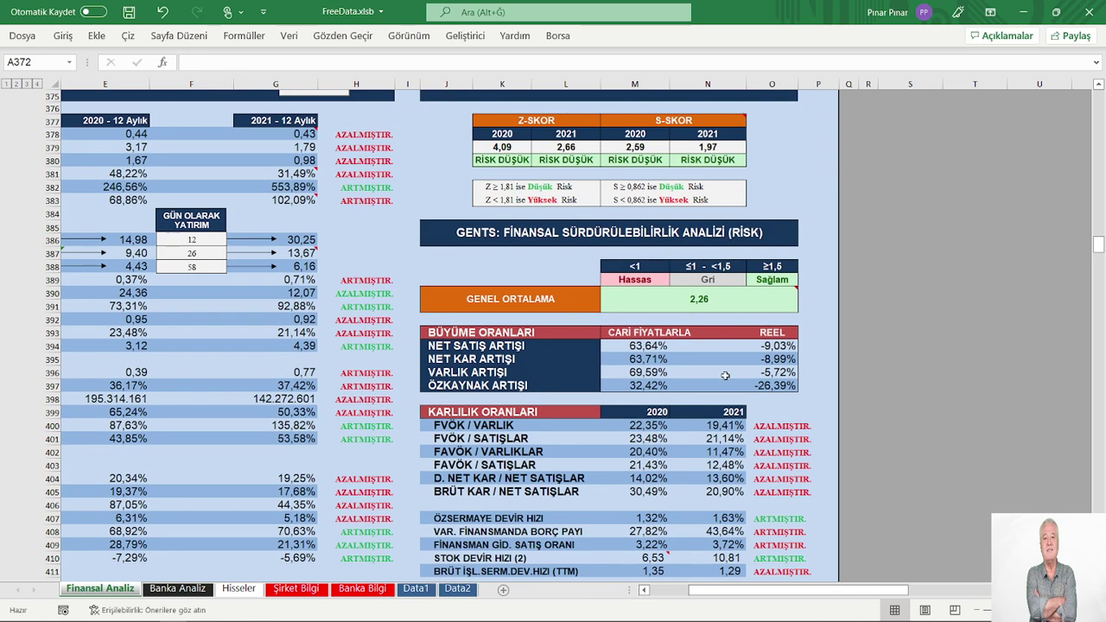
pyautogui.click(644, 592)
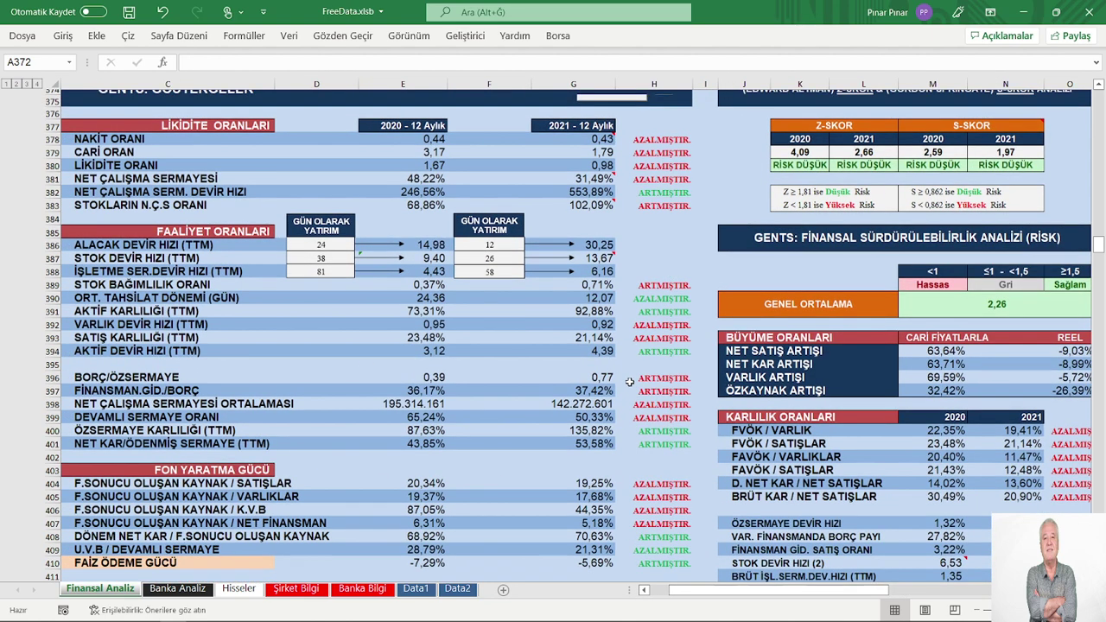
pyautogui.scroll(3, 627, 372)
pyautogui.click(616, 192)
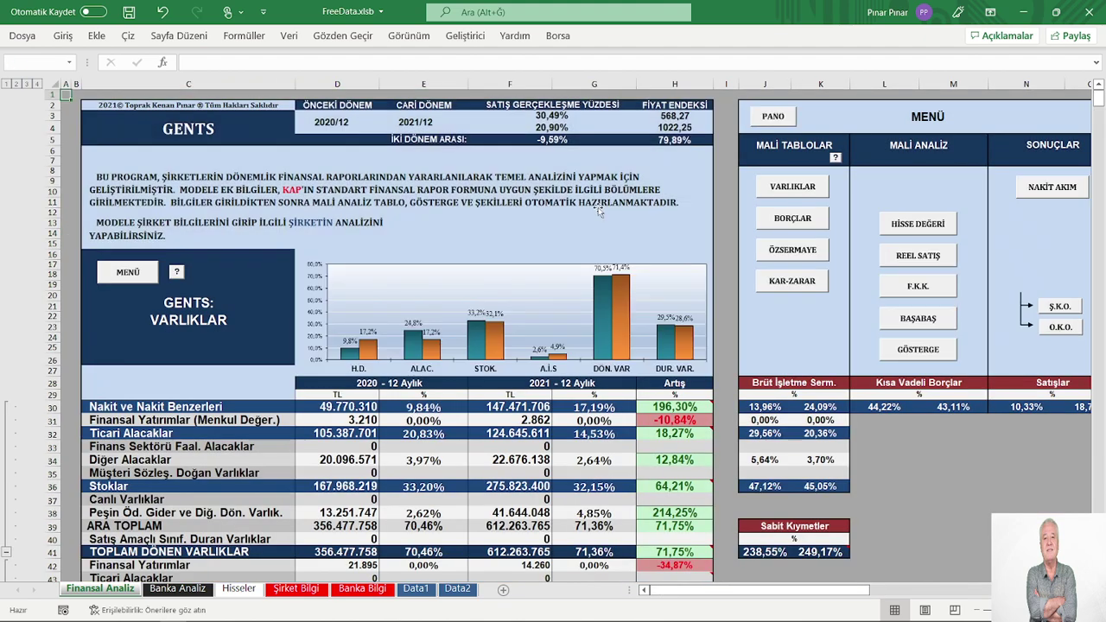
# - Open the HİSSE DEĞERİ section and review its share data, estimates, historical prices and valuation ratios
pyautogui.click(918, 223)
pyautogui.scroll(-2, 607, 319)
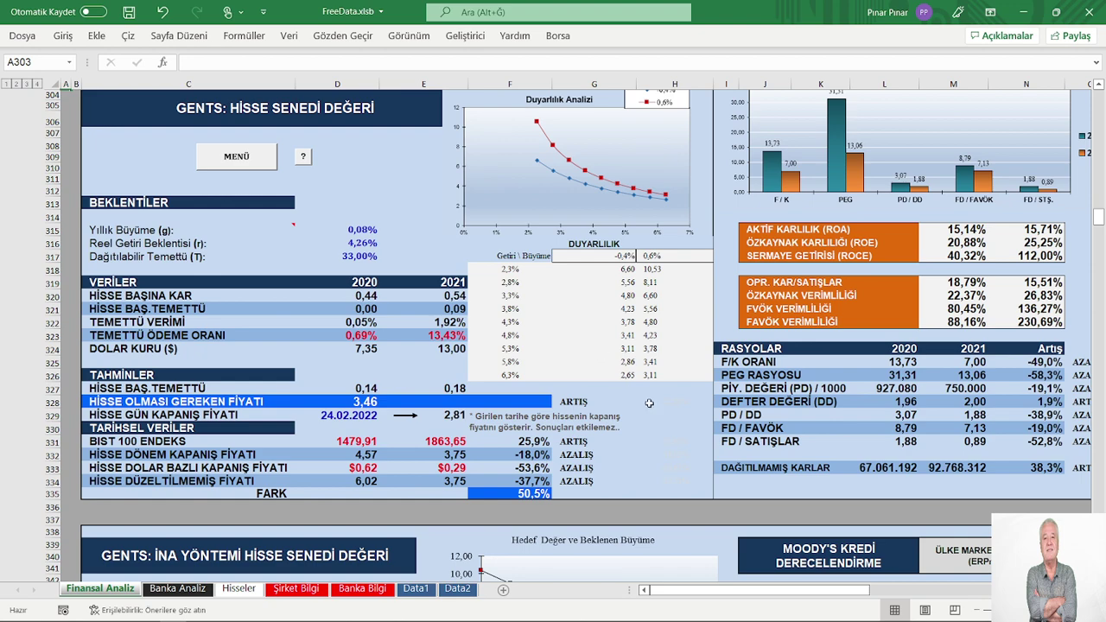
pyautogui.scroll(-1, 678, 423)
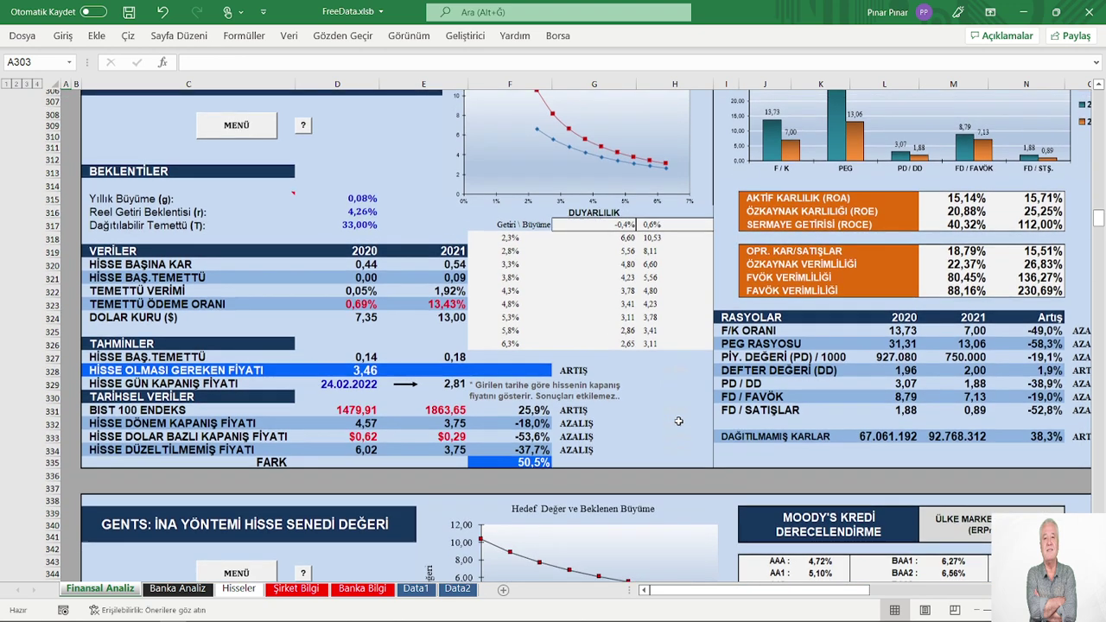
pyautogui.scroll(1, 678, 421)
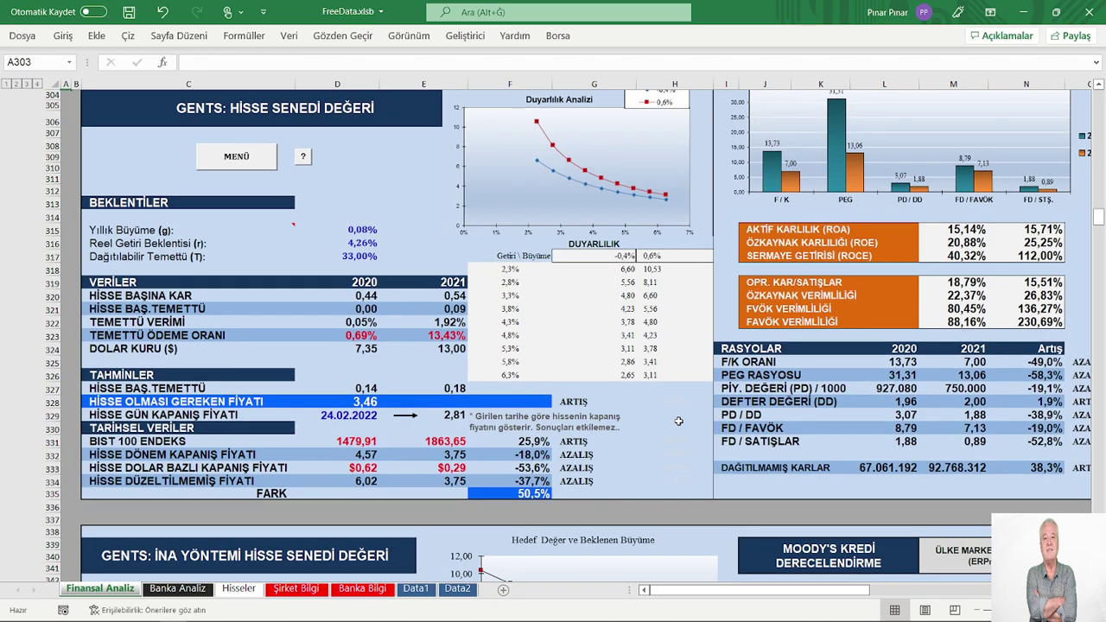
# - Look over the İNA YÖNTEMİ HİSSE SENEDİ DEĞERİ section and go back to the expectations in the HİSSE SENEDİ DEĞERİ section
pyautogui.scroll(-7, 678, 421)
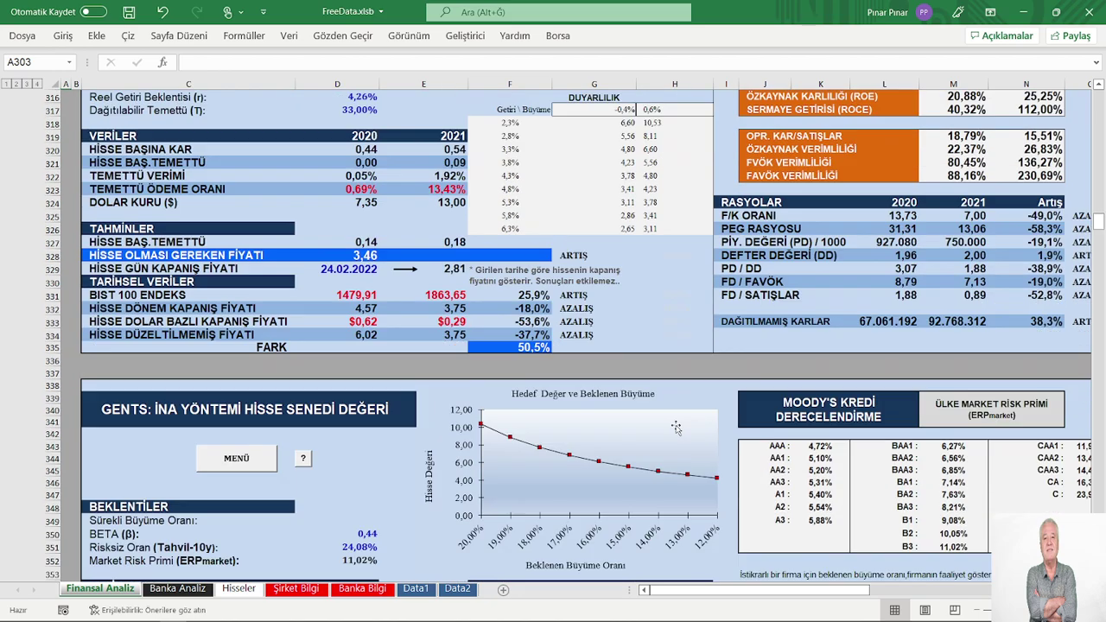
pyautogui.scroll(-5, 678, 429)
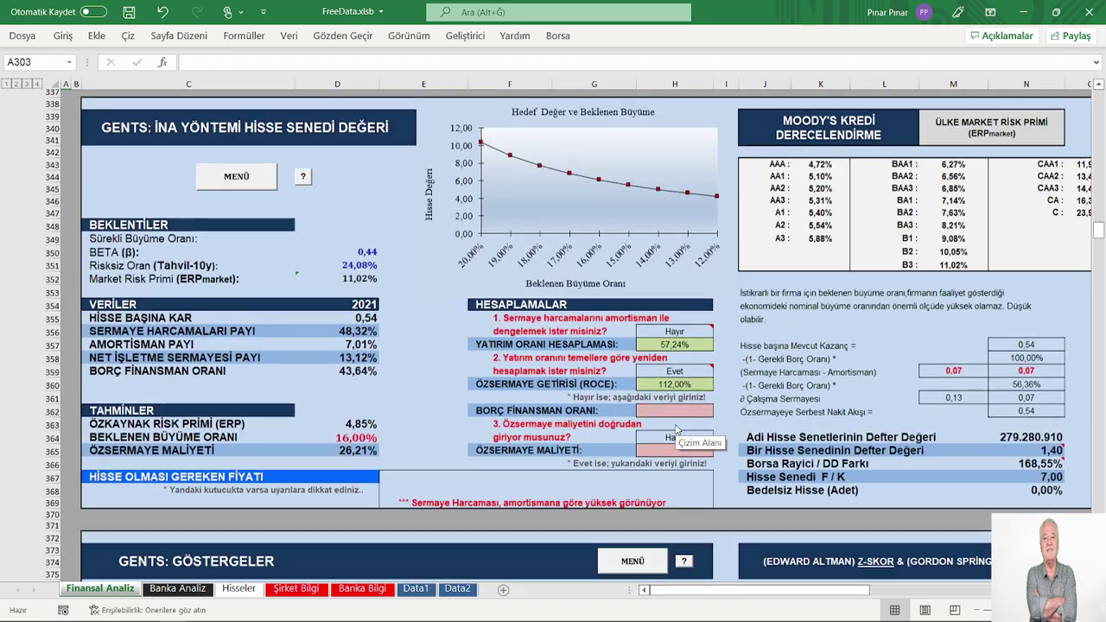
pyautogui.scroll(4, 678, 430)
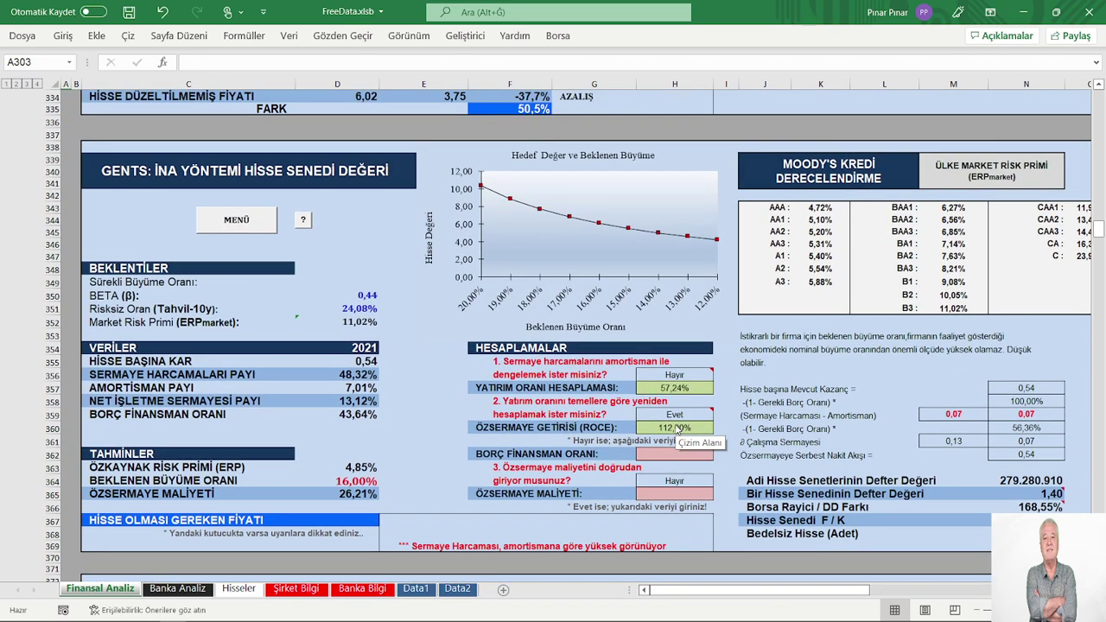
pyautogui.scroll(2, 676, 429)
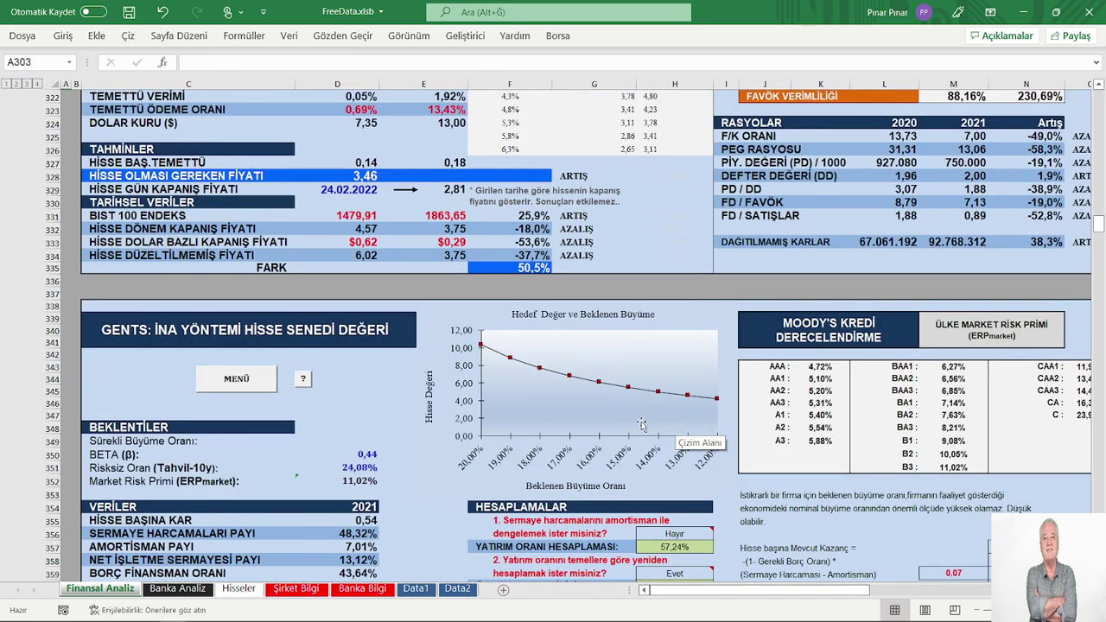
pyautogui.scroll(1, 641, 424)
pyautogui.scroll(3, 641, 423)
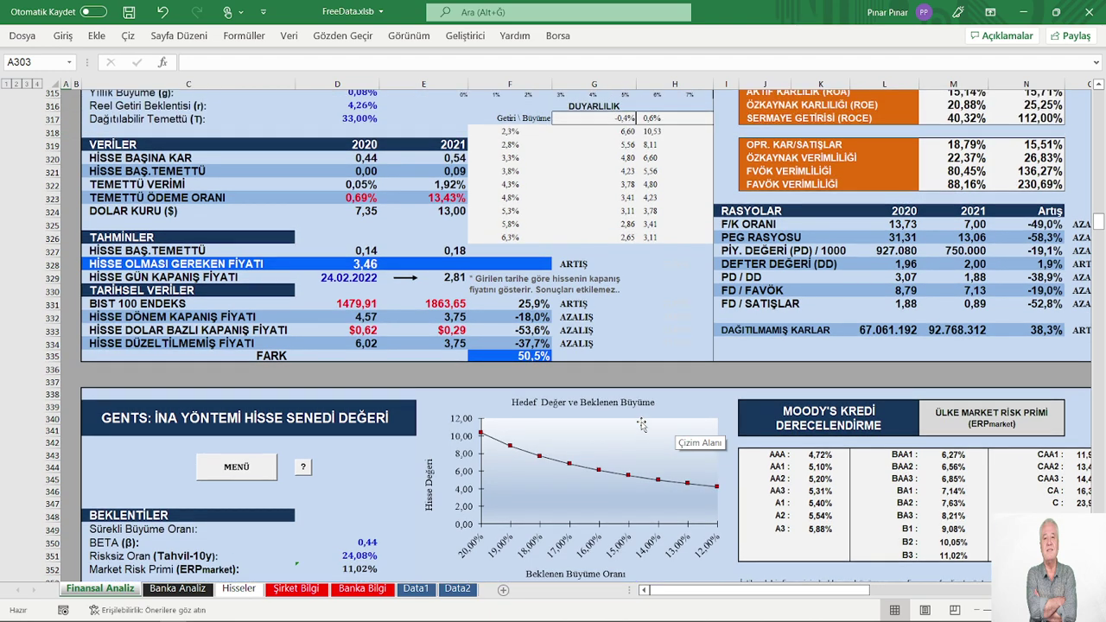
pyautogui.scroll(1, 641, 423)
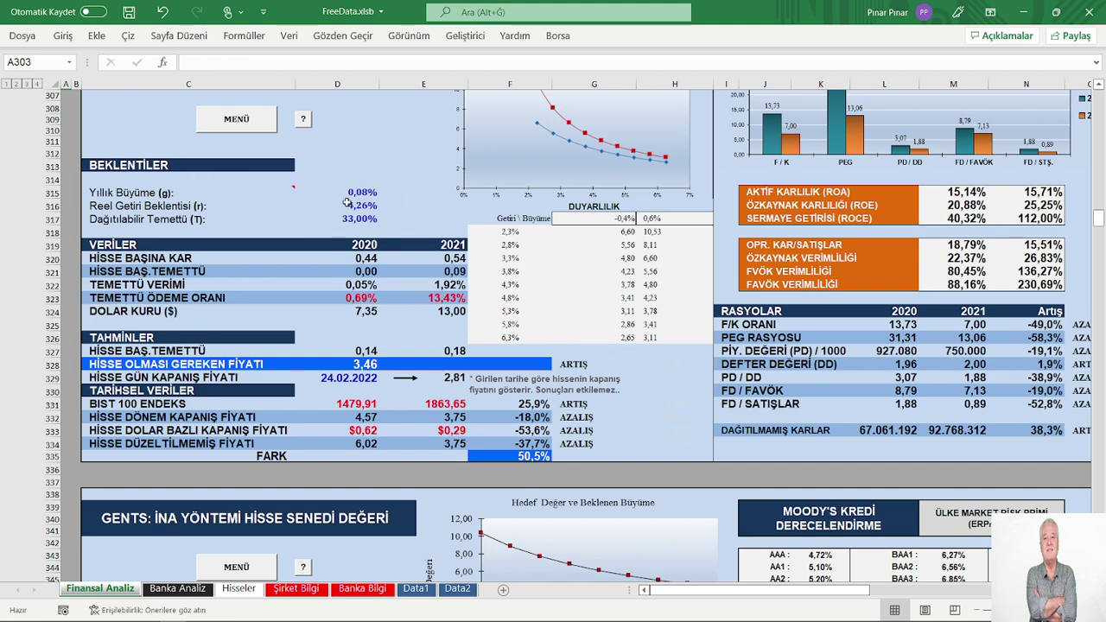
# - Examine the İNA method's expectations, data, estimates and HESAPLAMALAR questions, and return to the main menu
pyautogui.scroll(-9, 612, 335)
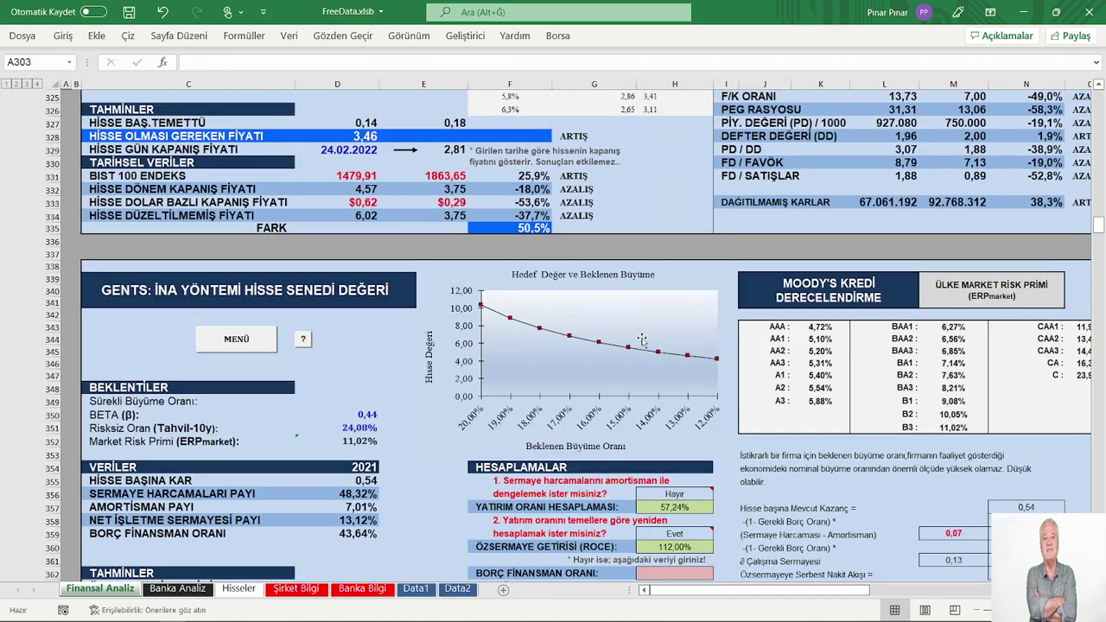
pyautogui.scroll(-3, 482, 342)
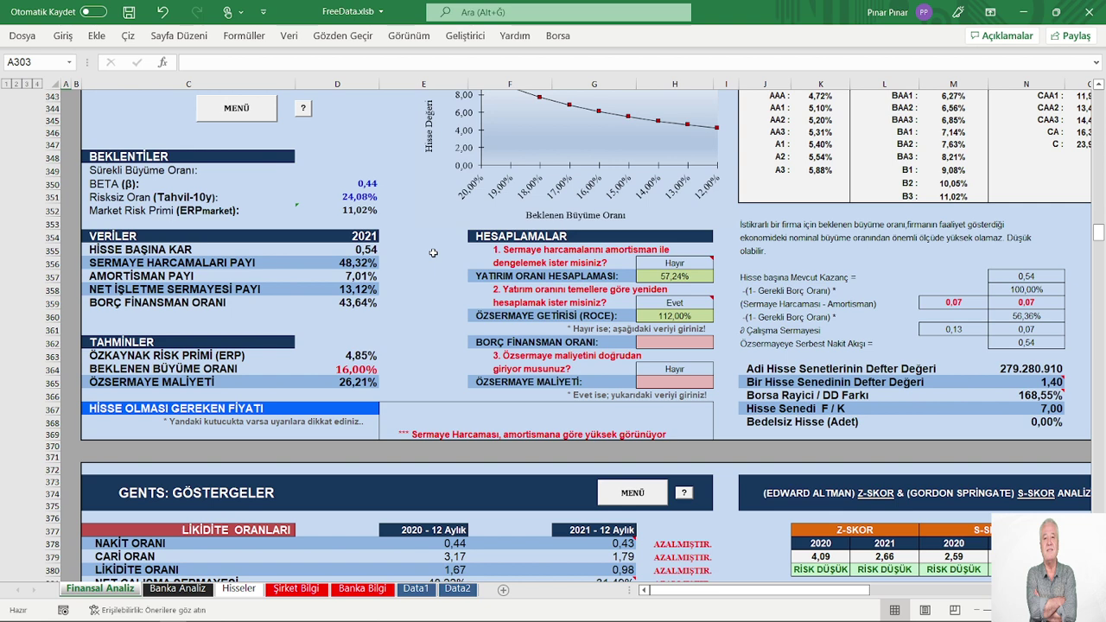
pyautogui.scroll(1, 433, 252)
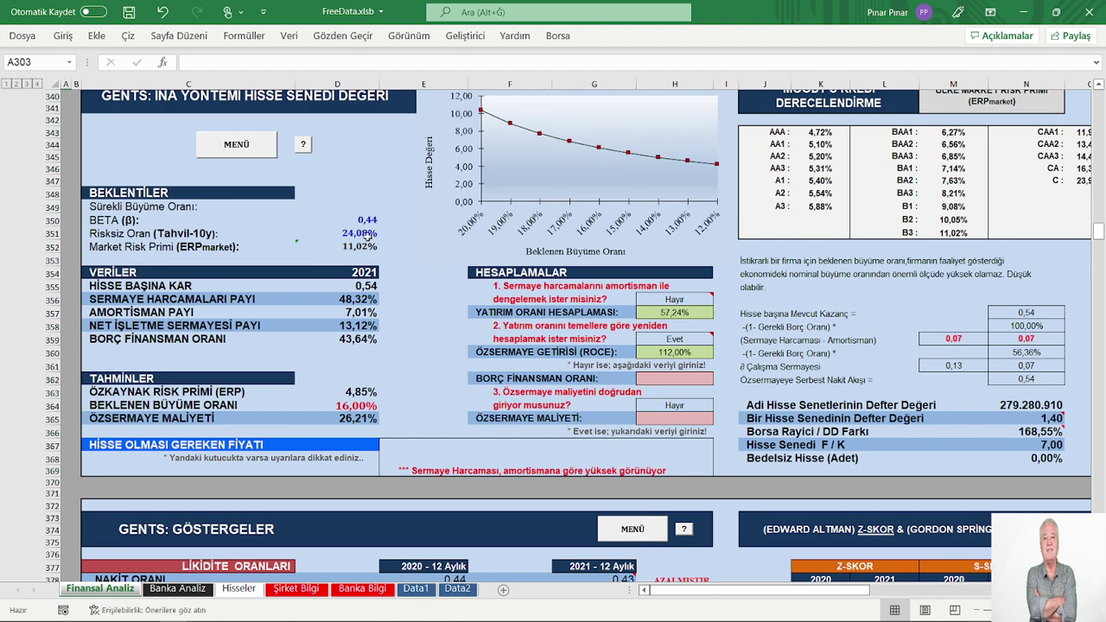
pyautogui.scroll(-1, 393, 369)
pyautogui.scroll(-7, 393, 368)
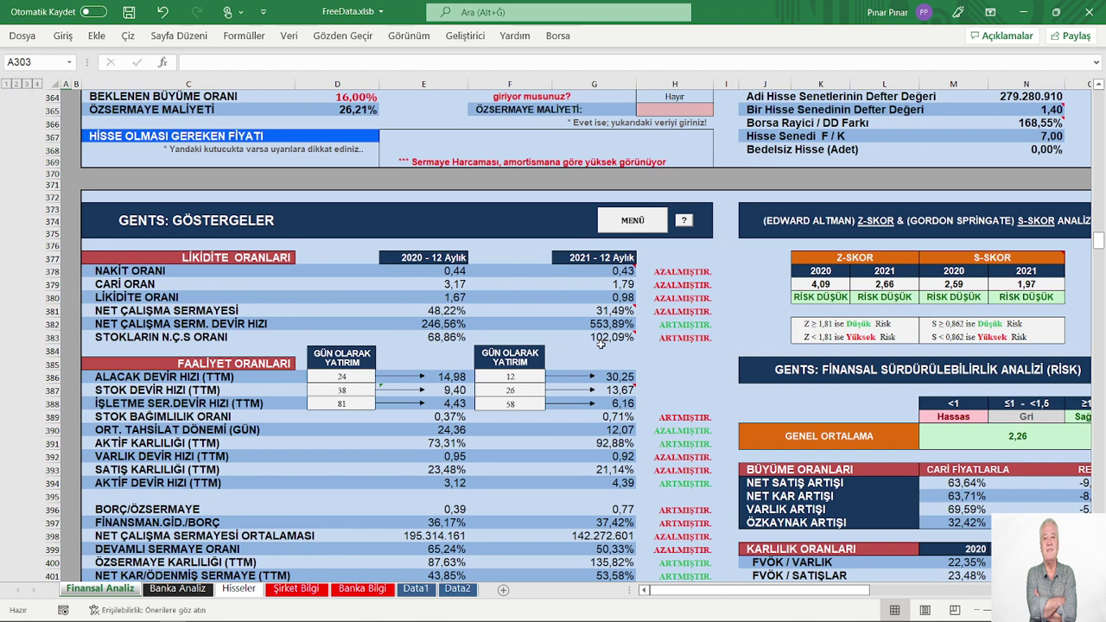
pyautogui.click(636, 223)
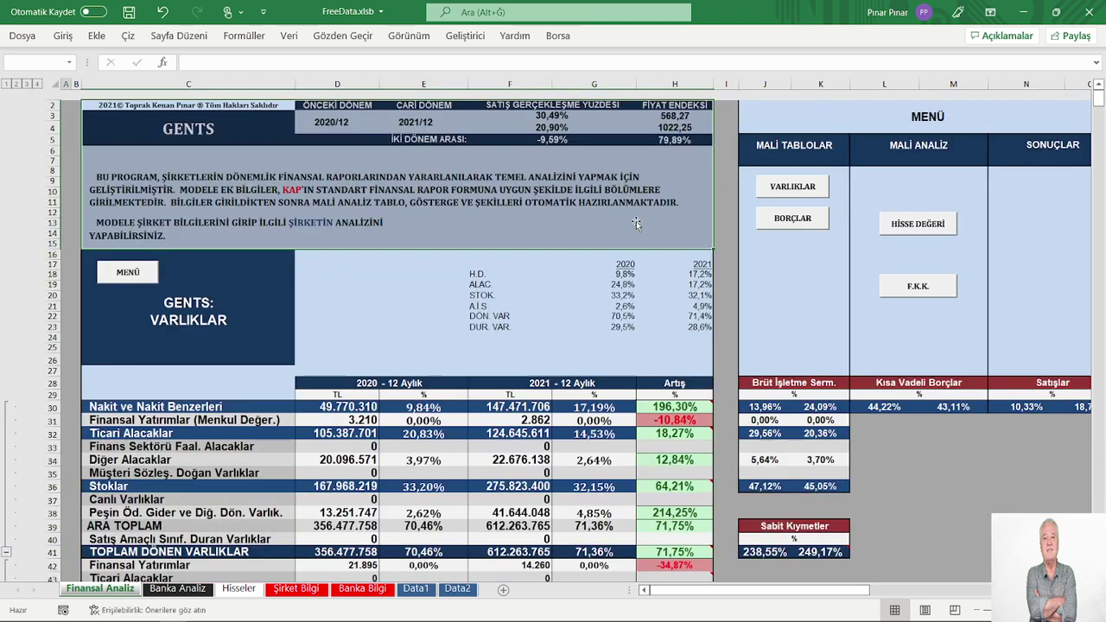
pyautogui.click(922, 474)
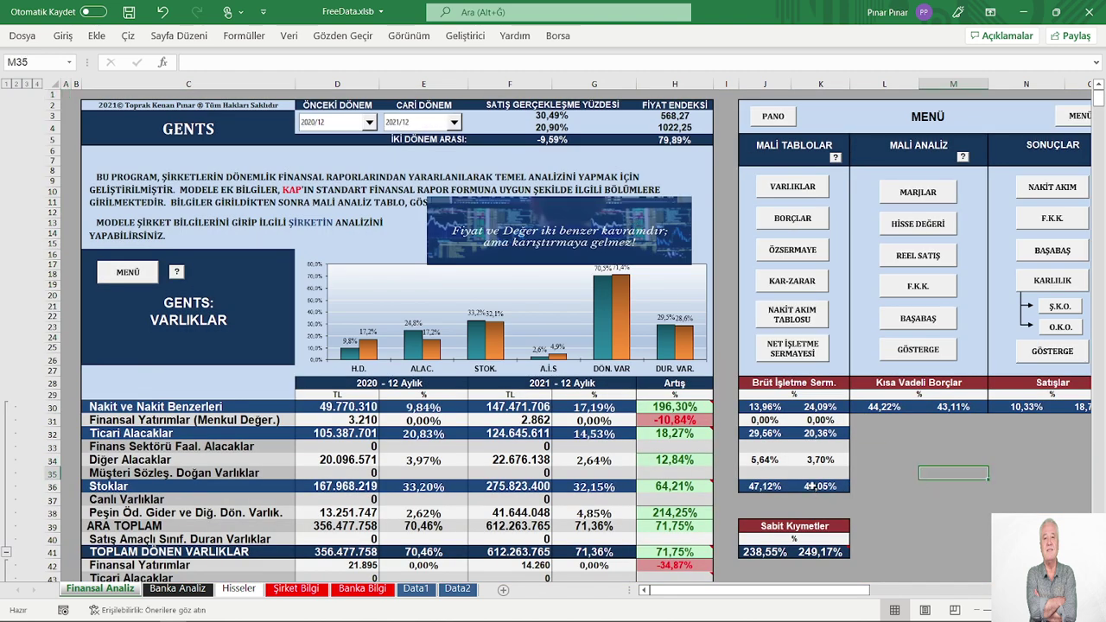